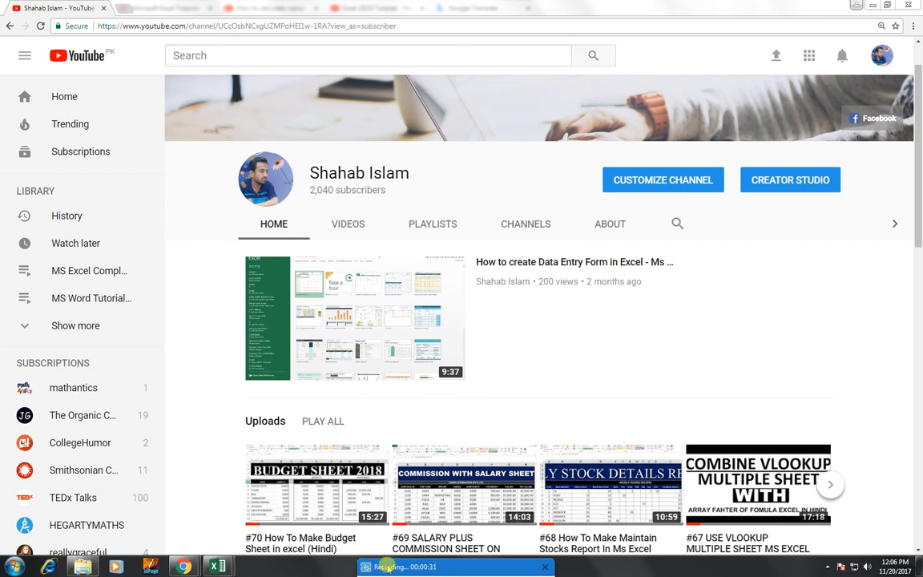
- Switch to the blank Book1 workbook in Excel and select cell A1
{"action": "mouse_move", "coordinate": [221, 567]}
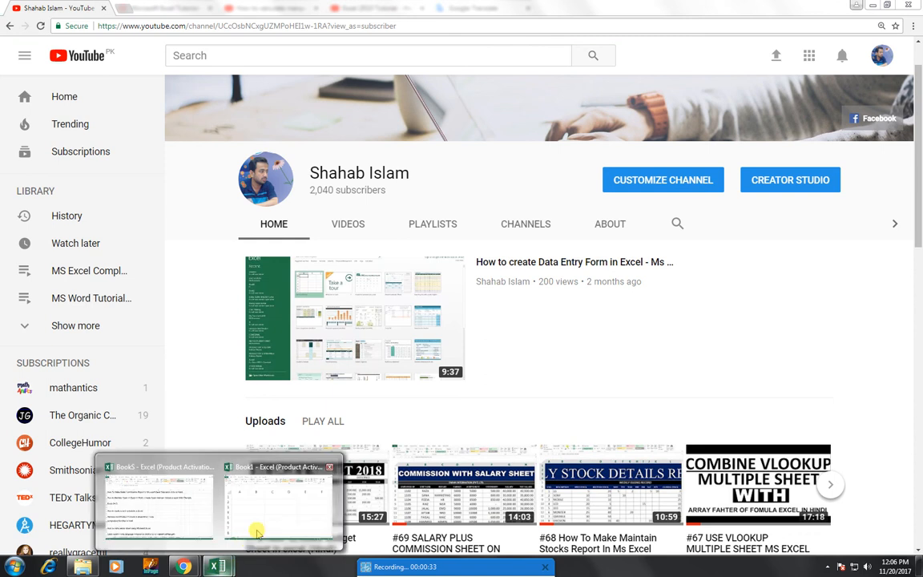
{"action": "left_click", "coordinate": [252, 528]}
{"action": "left_click", "coordinate": [79, 184]}
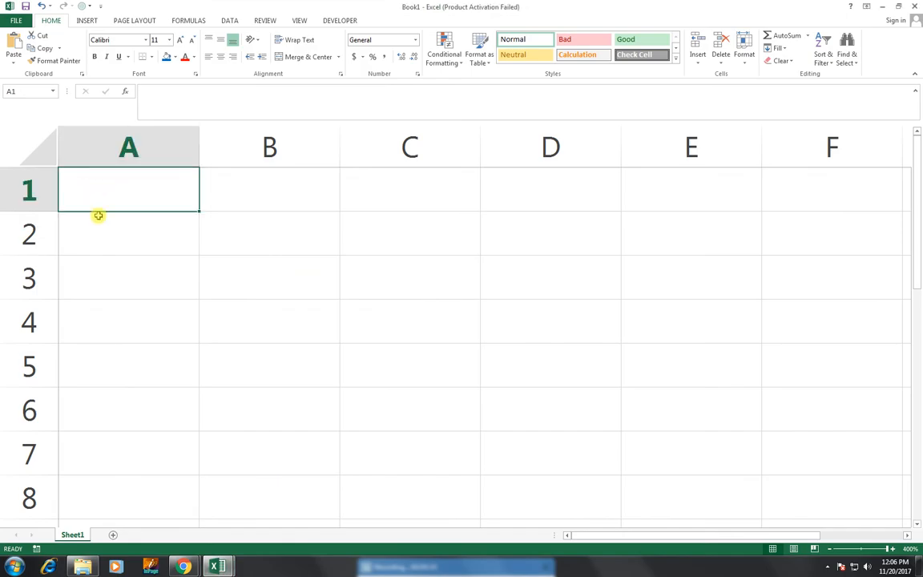
- Enter the headings S NO in cell A4 and ITEM NAME in cell B4
{"action": "key", "text": "Down"}
{"action": "key", "text": "Down"}
{"action": "key", "text": "Down"}
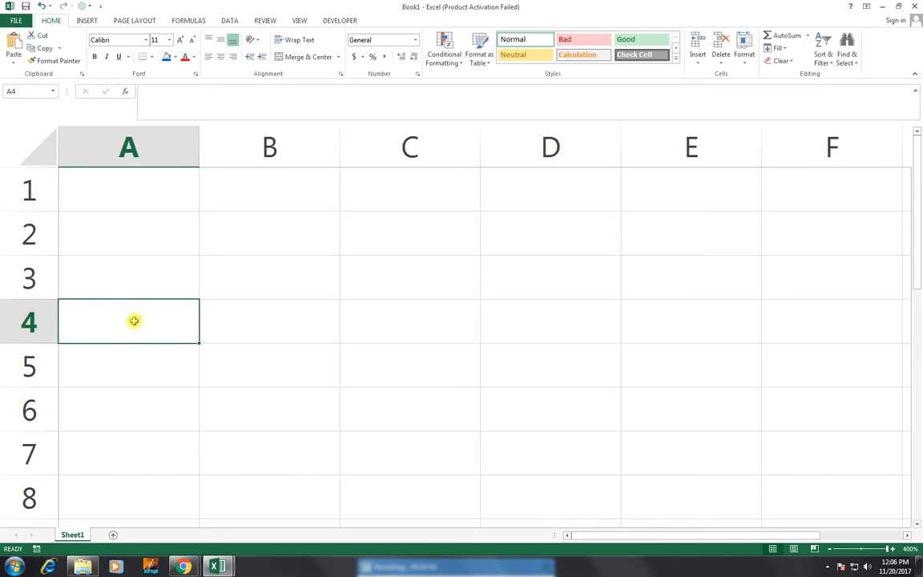
{"action": "type", "text": "s no"}
{"action": "key", "text": "BackSpace"}
{"action": "key", "text": "BackSpace"}
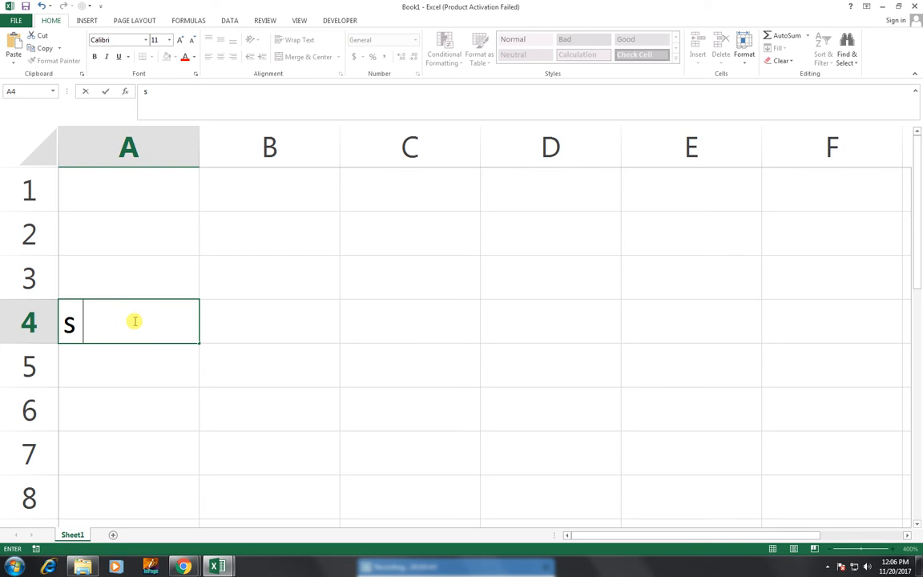
{"action": "key", "text": "BackSpace"}
{"action": "type", "text": "S NO"}
{"action": "key", "text": "Tab"}
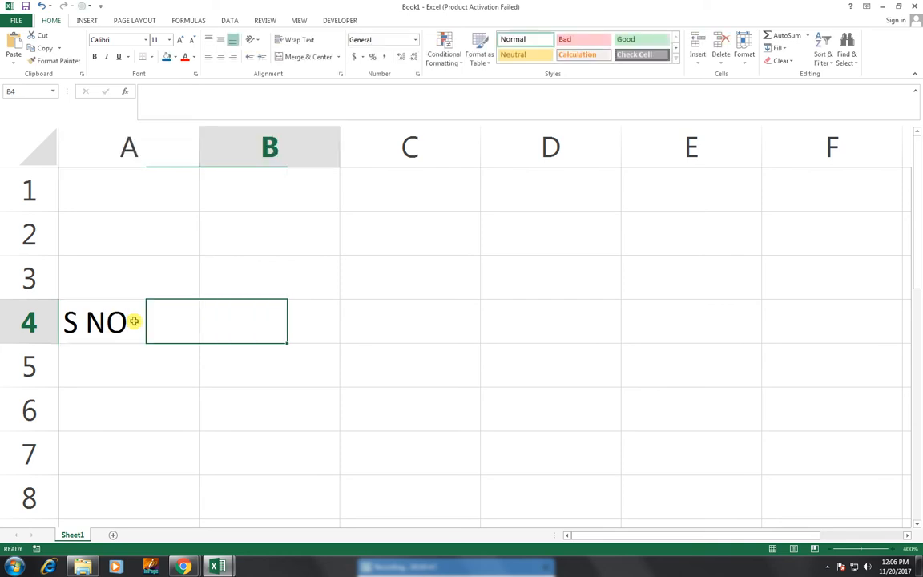
{"action": "type", "text": "ITEM"}
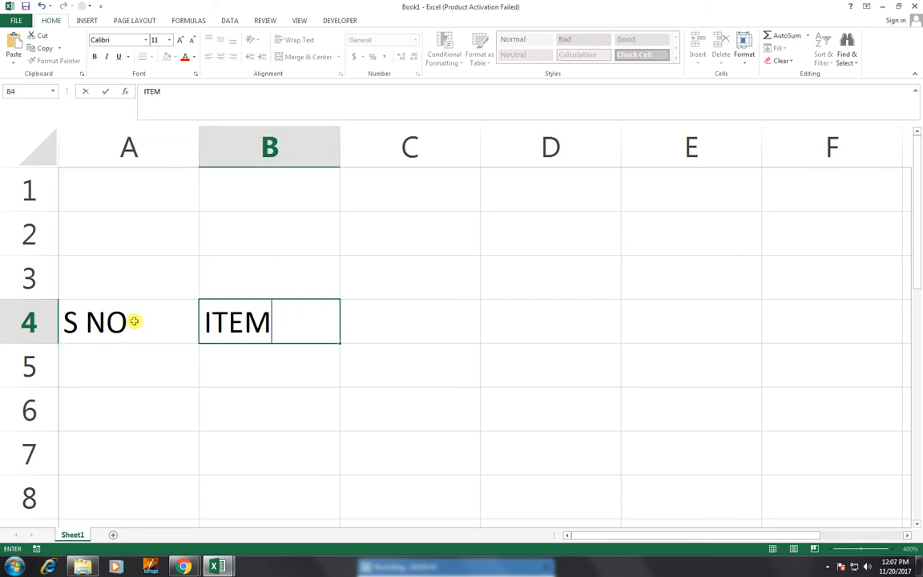
{"action": "type", "text": " NAME"}
{"action": "key", "text": "Tab"}
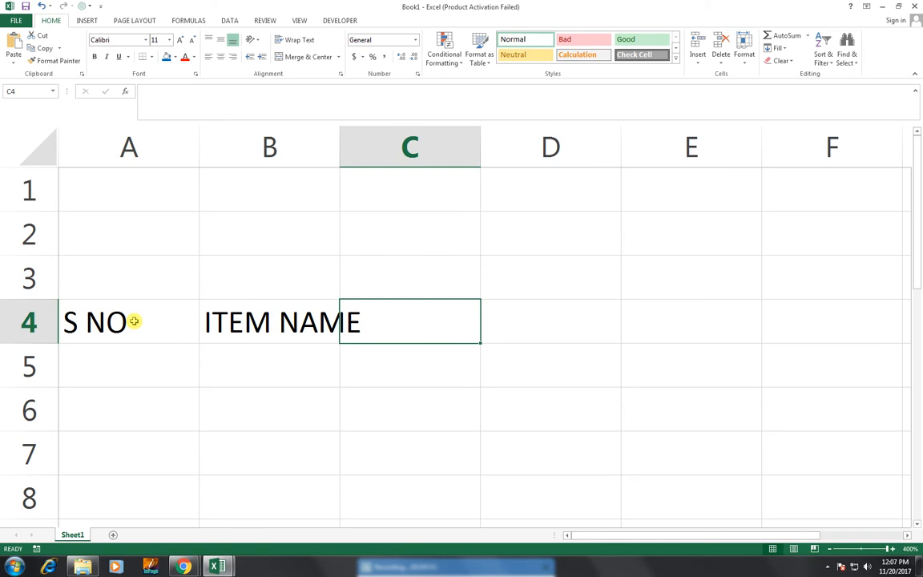
- Enter the heading PRICE REDUCTION in cell C4 and fit column C's width to it
{"action": "type", "text": "P"}
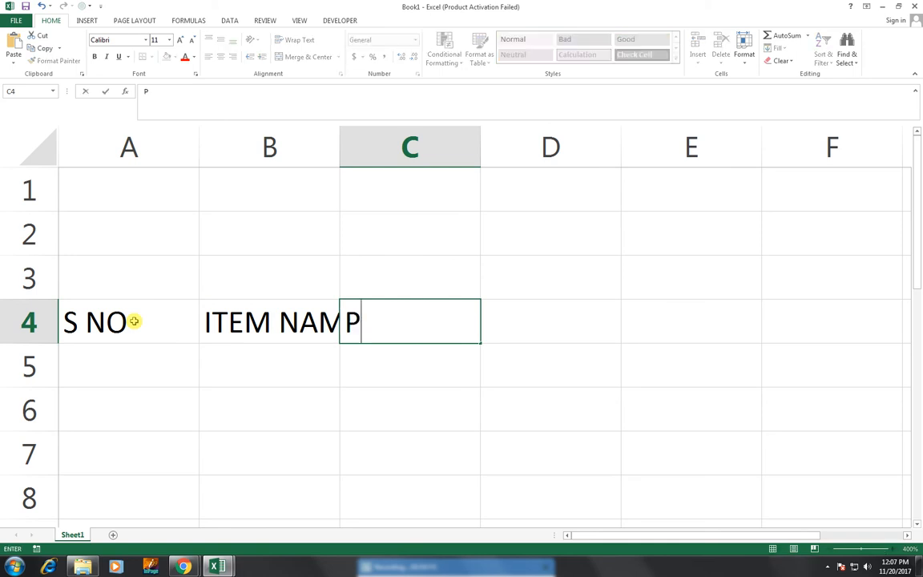
{"action": "type", "text": "RICE REDUCTION"}
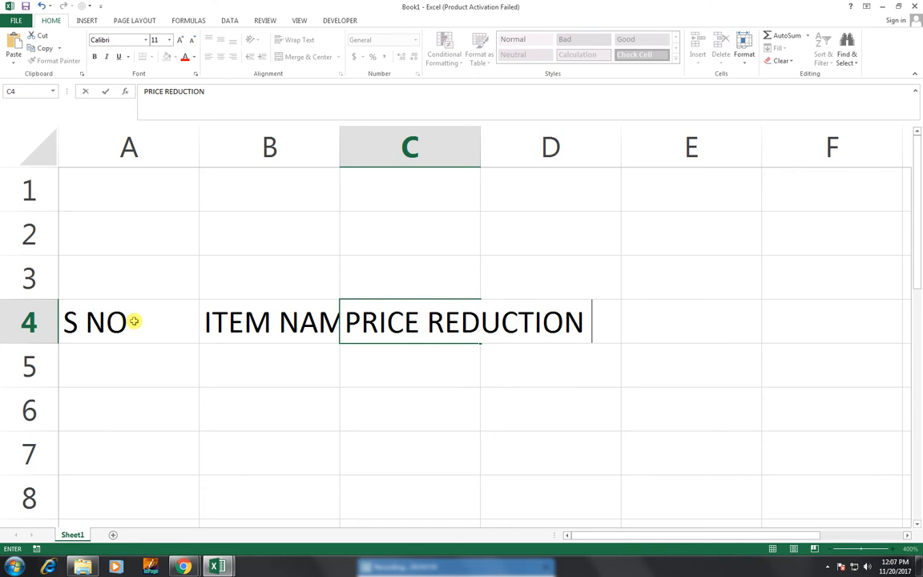
{"action": "key", "text": "Tab"}
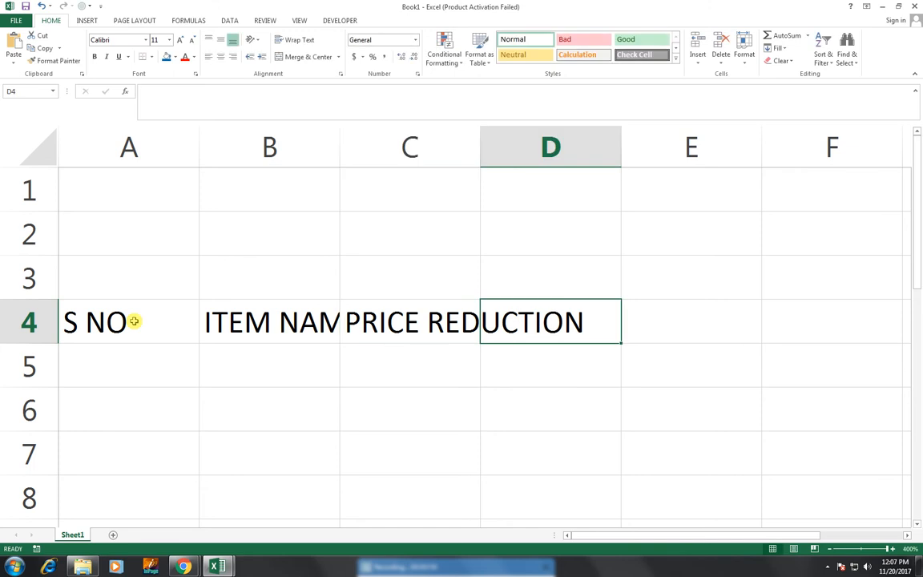
{"action": "double_click", "coordinate": [481, 139]}
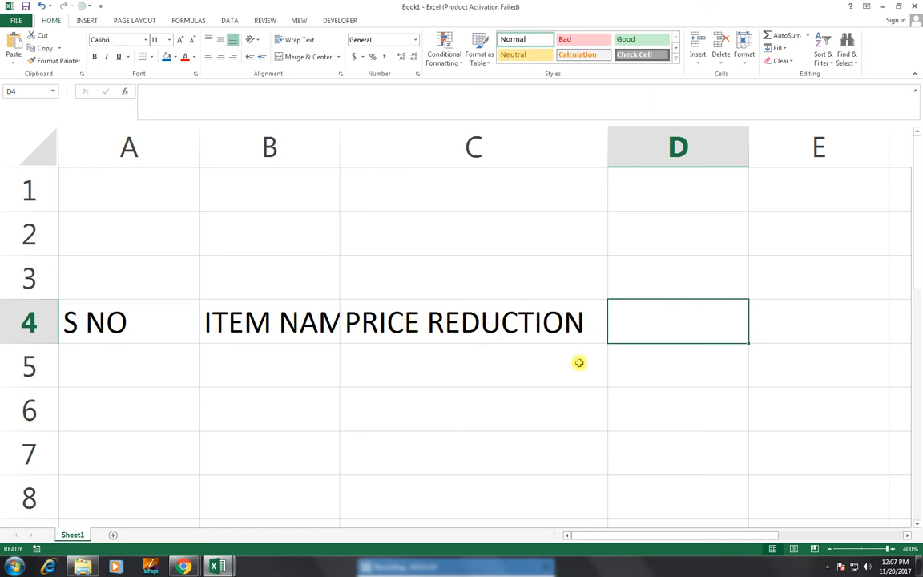
- Enter the headings OLD PRICE in cell D4 and NEW PRICE in cell E4
{"action": "type", "text": "OLD "}
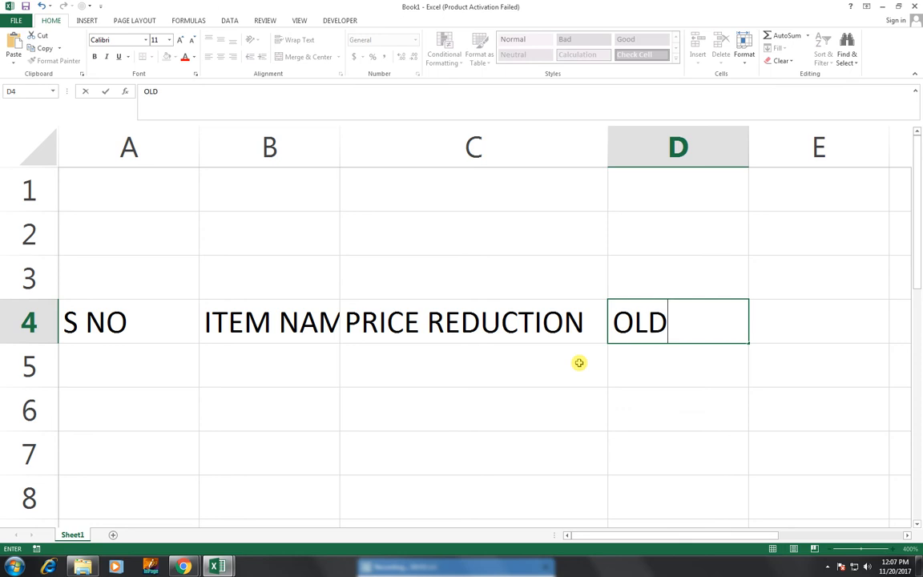
{"action": "type", "text": "PRICE"}
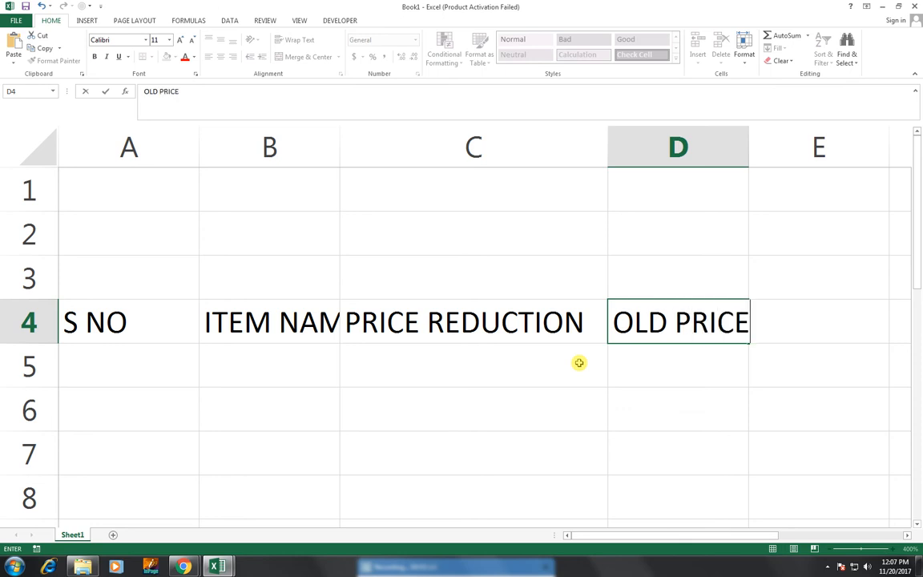
{"action": "key", "text": "Tab"}
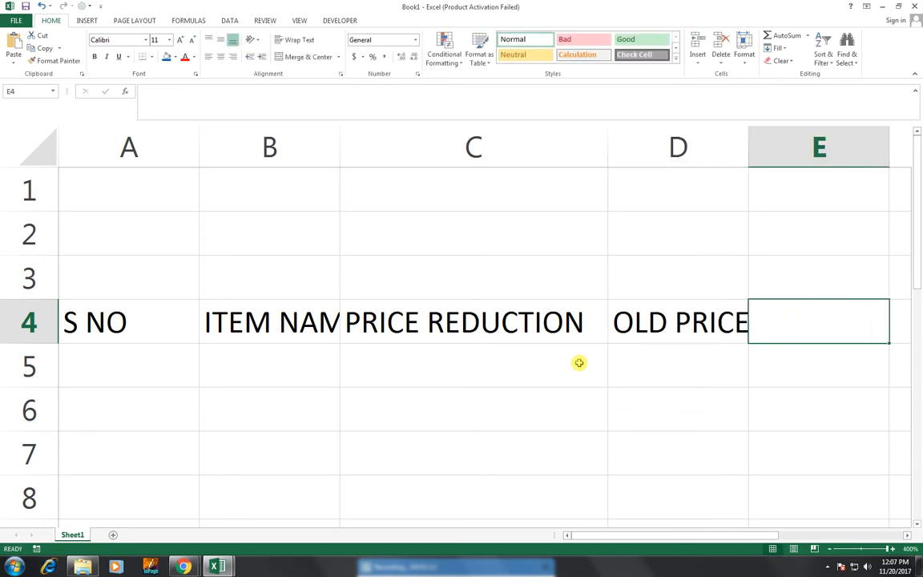
{"action": "type", "text": "NEW P"}
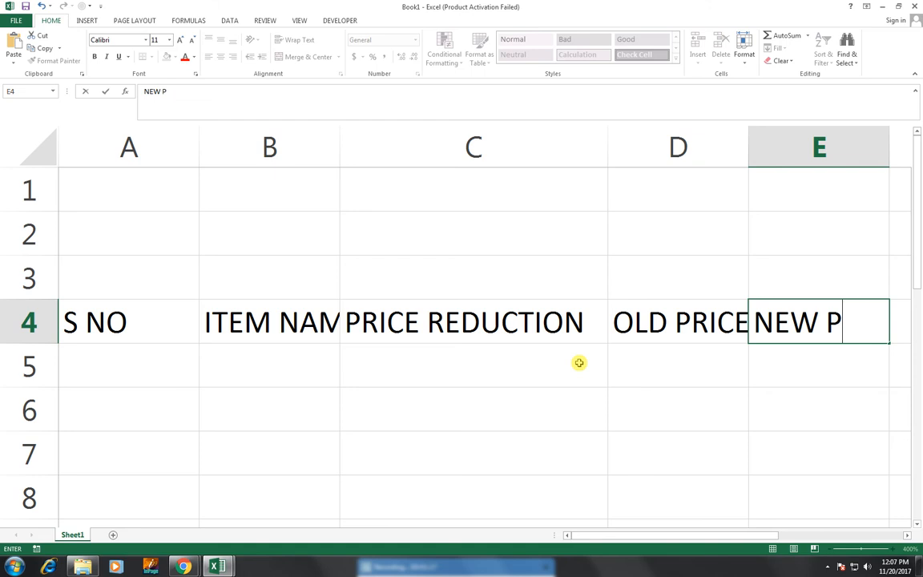
{"action": "type", "text": "RICE"}
{"action": "key", "text": "Left"}
- Enter 1 and 2 in cells A5 and A6 and extend the series to 5 in cell A9
{"action": "key", "text": "Left"}
{"action": "key", "text": "Left"}
{"action": "key", "text": "Left"}
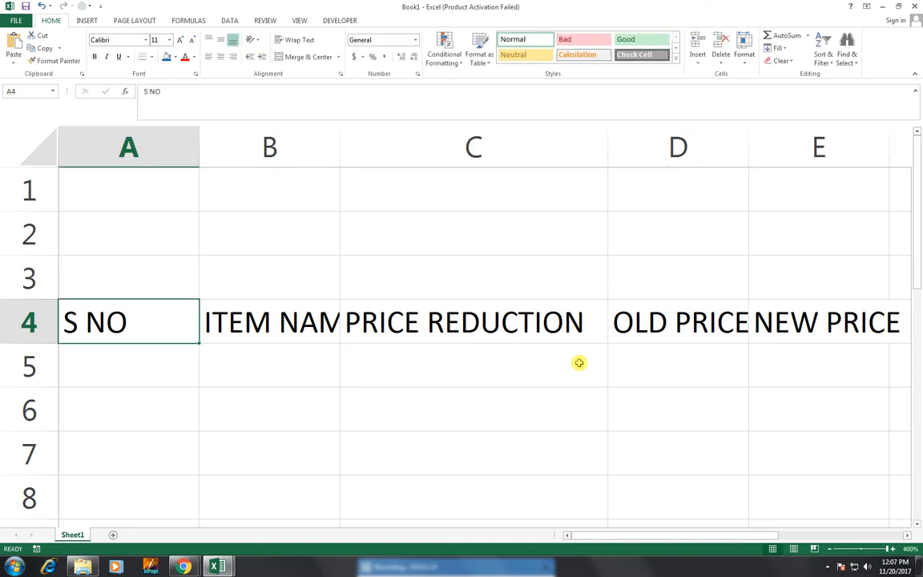
{"action": "key", "text": "Down"}
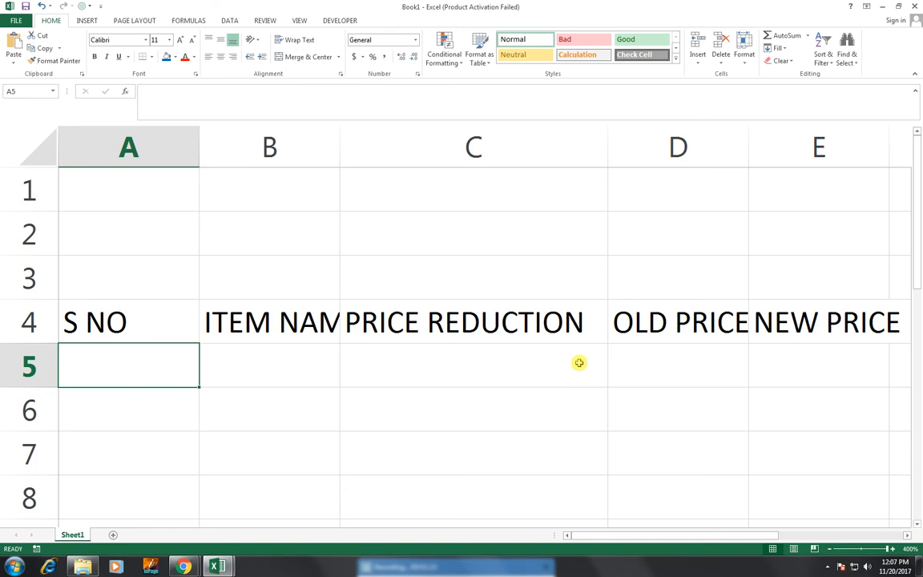
{"action": "type", "text": "1"}
{"action": "key", "text": "Return"}
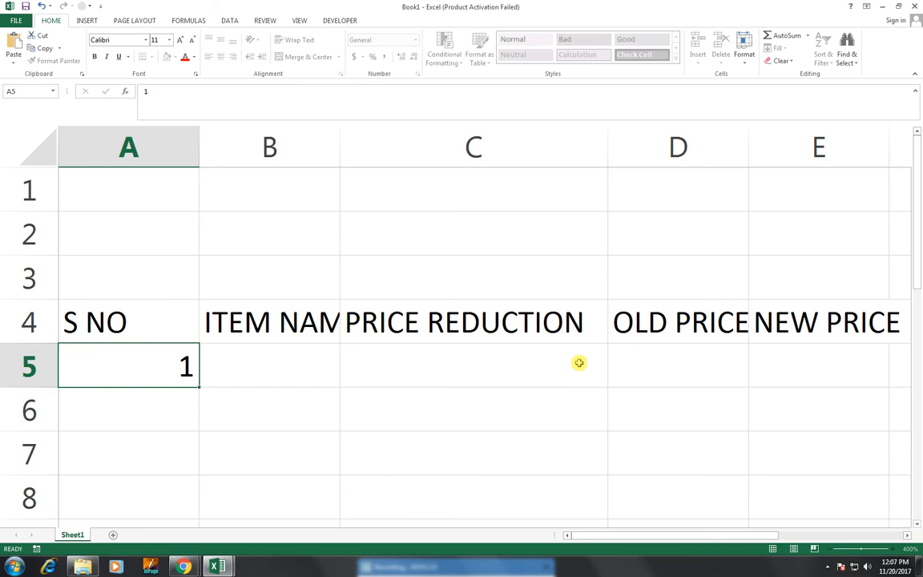
{"action": "type", "text": "2"}
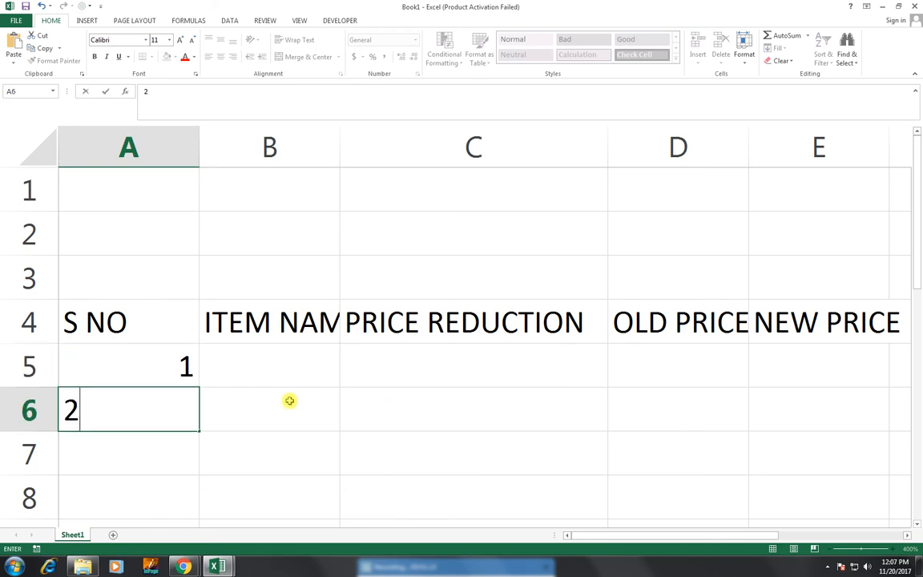
{"action": "left_click", "coordinate": [148, 363]}
{"action": "left_click_drag", "start_coordinate": [151, 382], "coordinate": [152, 401]}
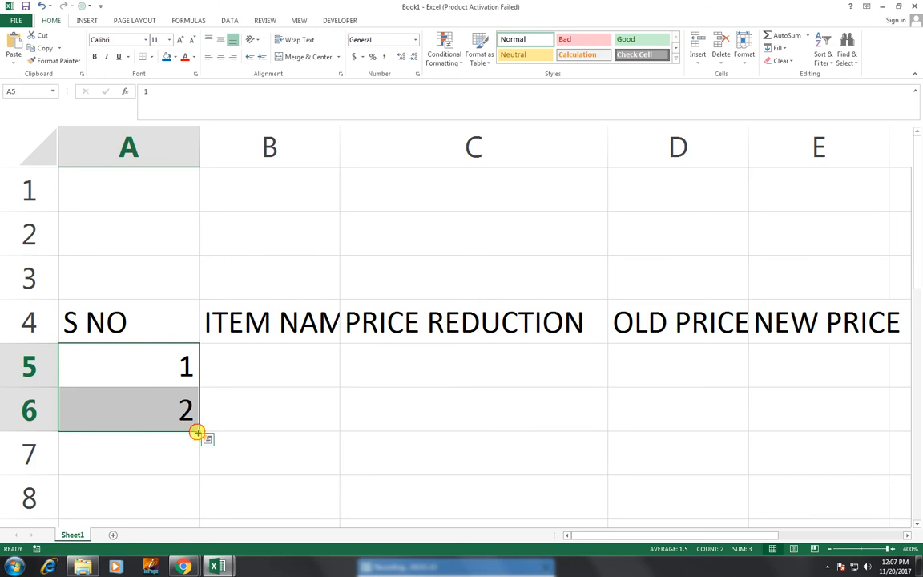
{"action": "mouse_move", "coordinate": [198, 433]}
{"action": "left_mouse_down"}
{"action": "mouse_move", "coordinate": [204, 552]}
{"action": "mouse_move", "coordinate": [198, 447]}
{"action": "mouse_move", "coordinate": [191, 476]}
{"action": "mouse_move", "coordinate": [189, 440]}
{"action": "left_mouse_up"}
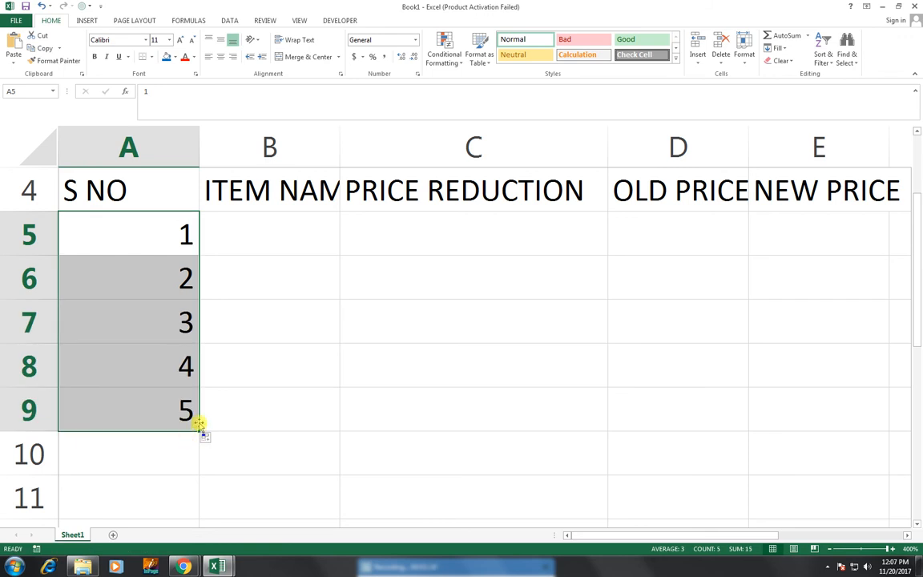
- Fit the widths of columns B, D and E to their headings and narrow the S NO column
{"action": "scroll", "coordinate": [201, 420], "scroll_direction": "up", "scroll_amount": 1}
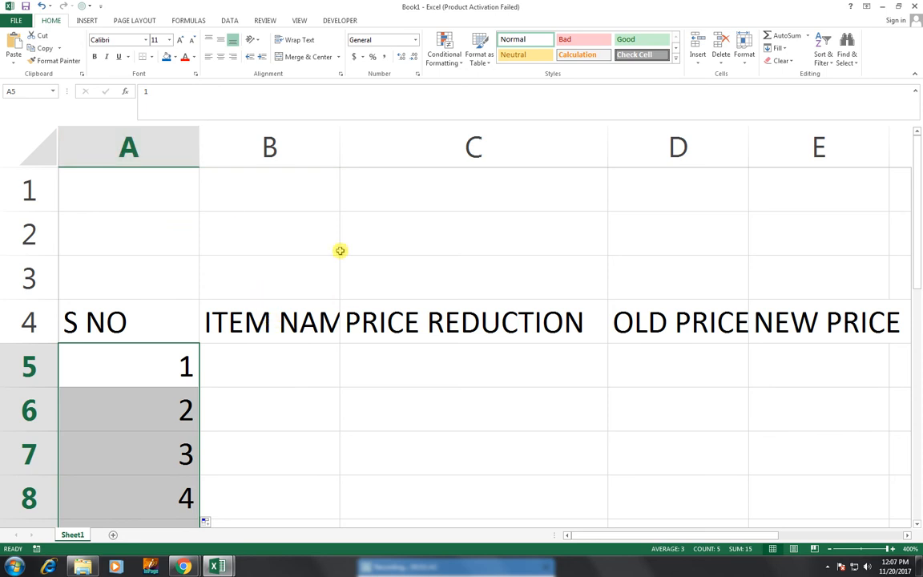
{"action": "double_click", "coordinate": [336, 145]}
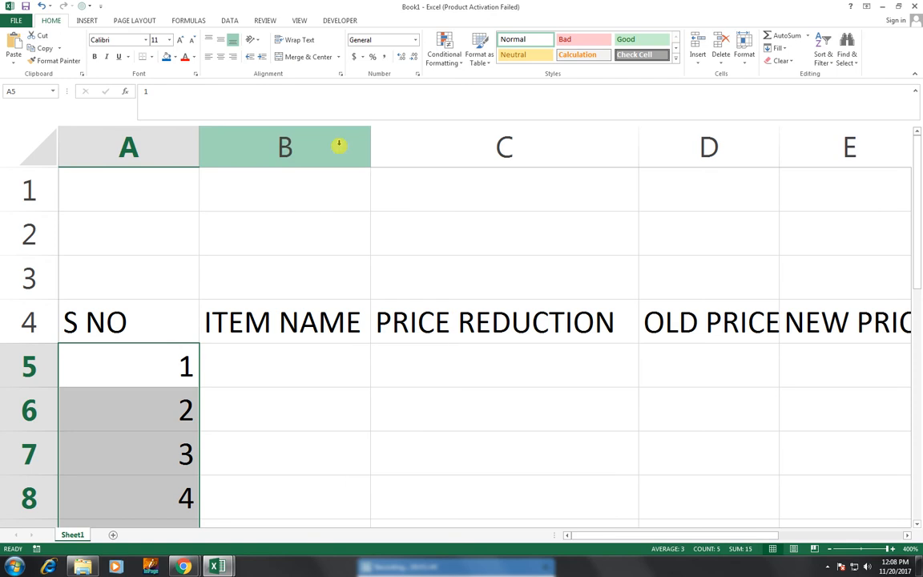
{"action": "left_click_drag", "start_coordinate": [197, 148], "coordinate": [147, 151]}
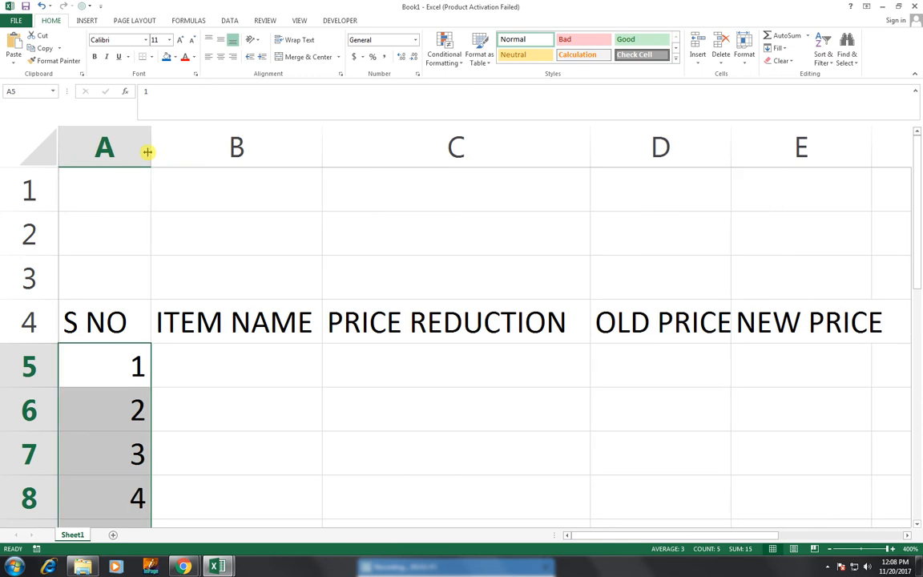
{"action": "double_click", "coordinate": [871, 152]}
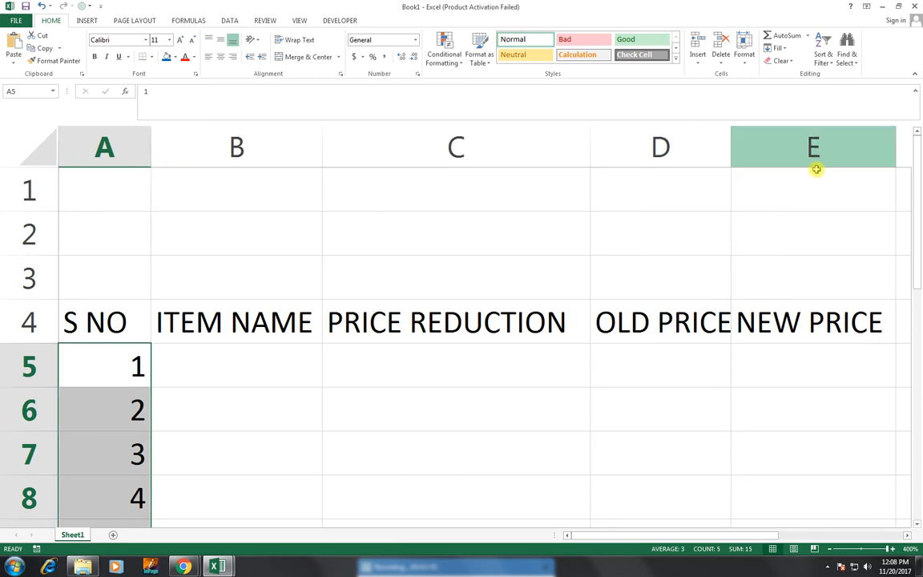
{"action": "double_click", "coordinate": [729, 144]}
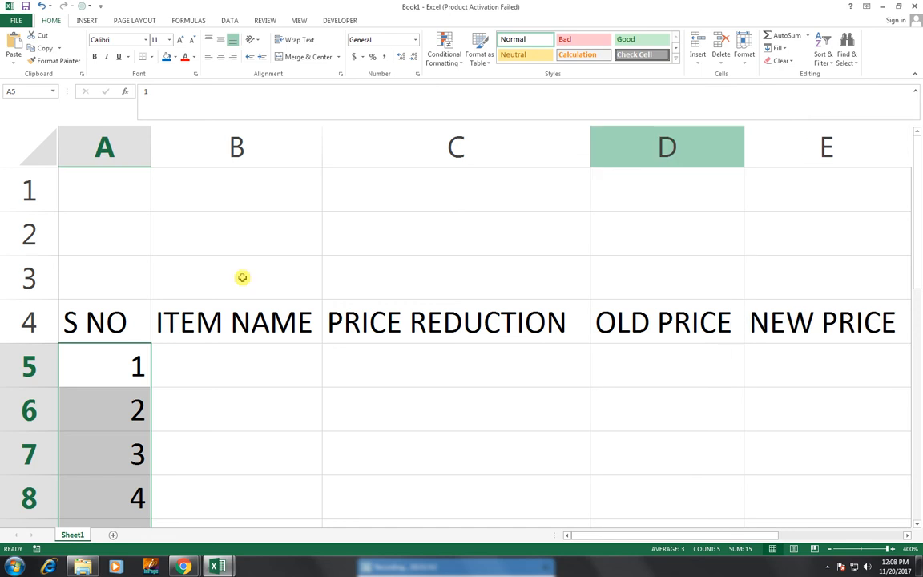
- Enter ITEM 1 in cell B5 and fill the series through ITEM 5 in cell B9
{"action": "left_click", "coordinate": [165, 346]}
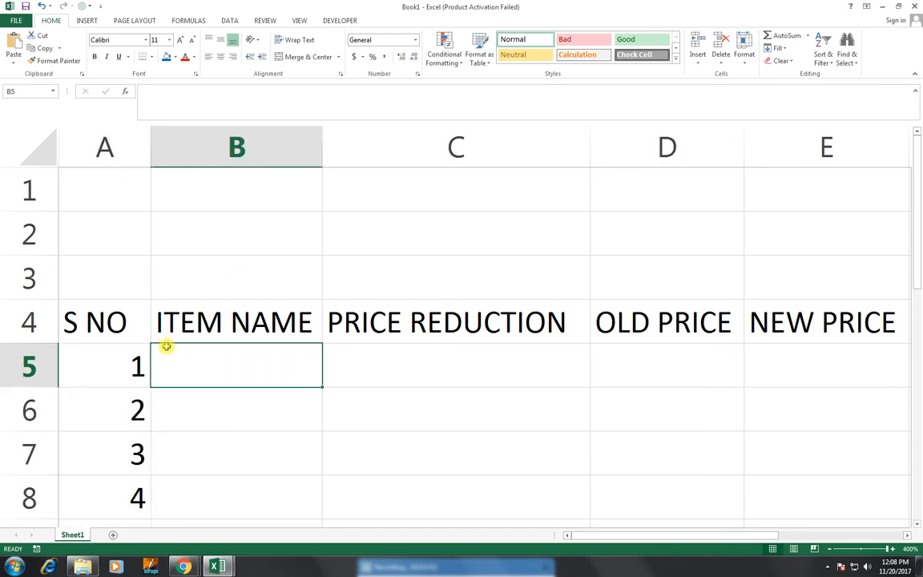
{"action": "type", "text": "ITEM"}
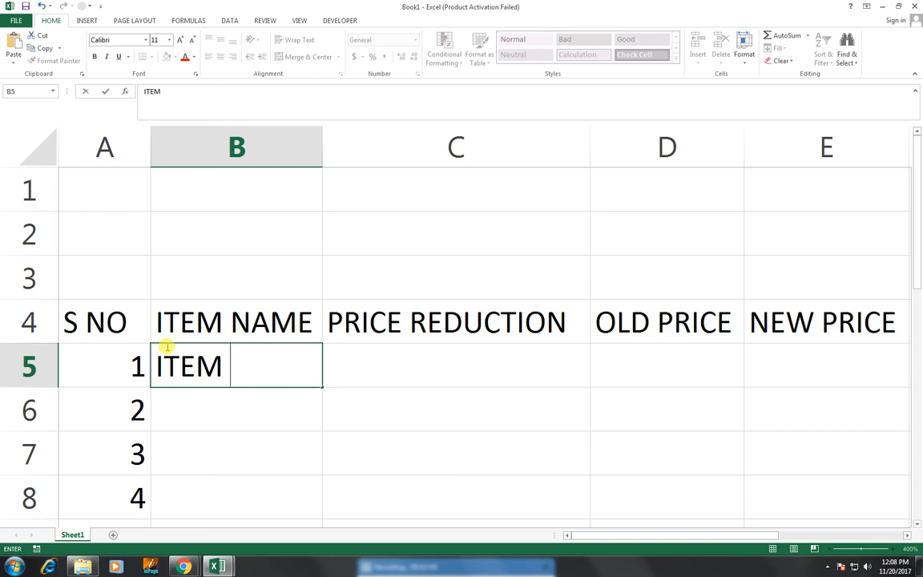
{"action": "type", "text": " 1"}
{"action": "left_click", "coordinate": [326, 392]}
{"action": "left_click", "coordinate": [306, 378]}
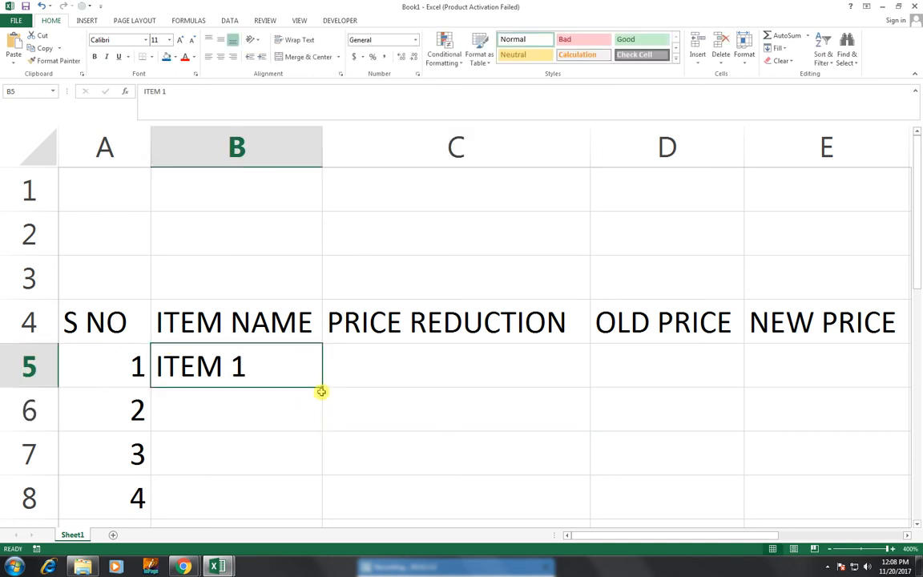
{"action": "left_click_drag", "start_coordinate": [322, 393], "coordinate": [311, 479]}
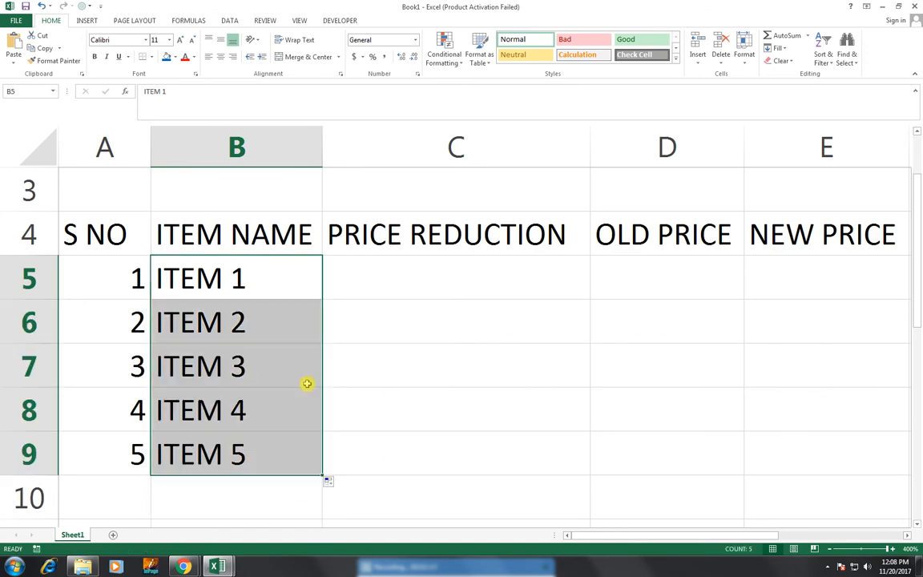
- Enter a price reduction of -10% in cell C5 and copy it through cell C9
{"action": "scroll", "coordinate": [307, 385], "scroll_direction": "up", "scroll_amount": 2}
{"action": "left_click", "coordinate": [393, 363]}
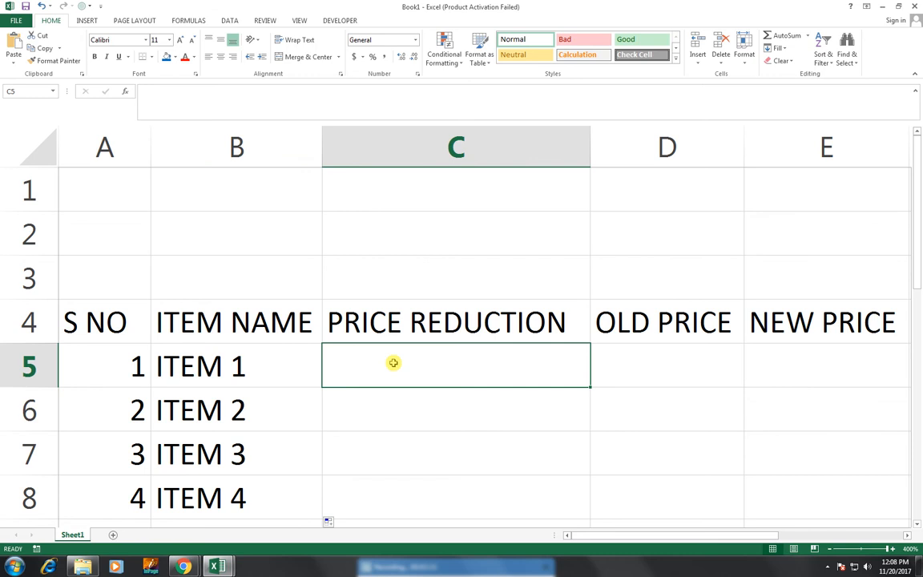
{"action": "type", "text": "-10"}
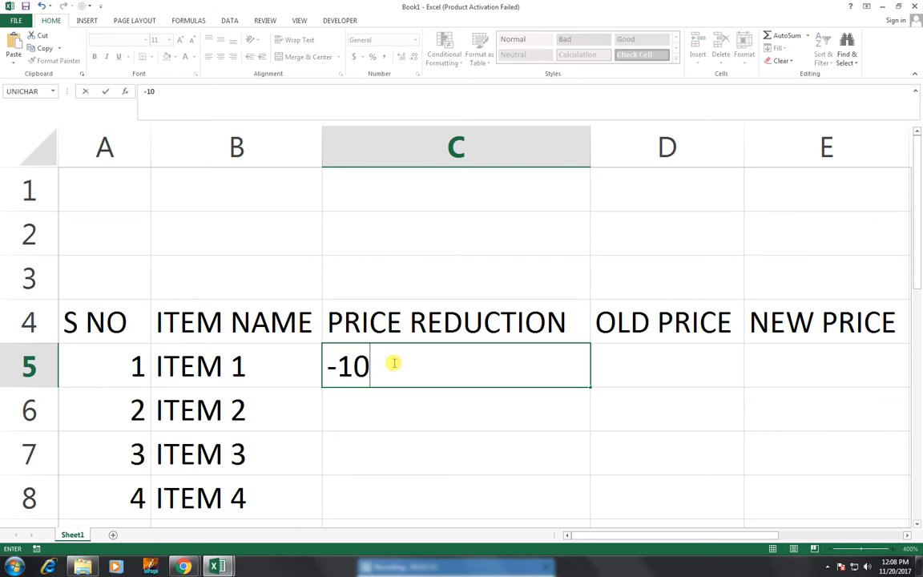
{"action": "type", "text": "%"}
{"action": "key", "text": "Return"}
{"action": "left_click", "coordinate": [537, 376]}
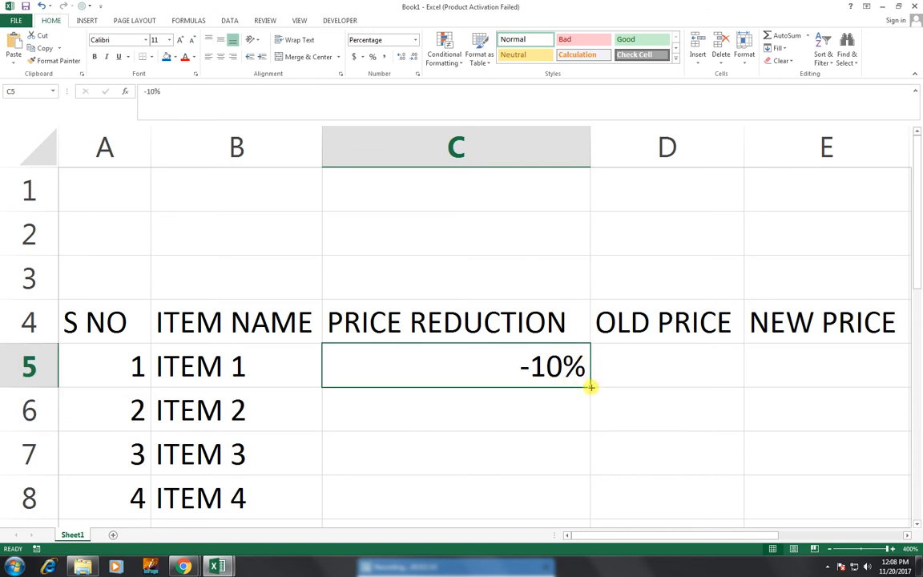
{"action": "left_click_drag", "start_coordinate": [589, 387], "coordinate": [567, 469]}
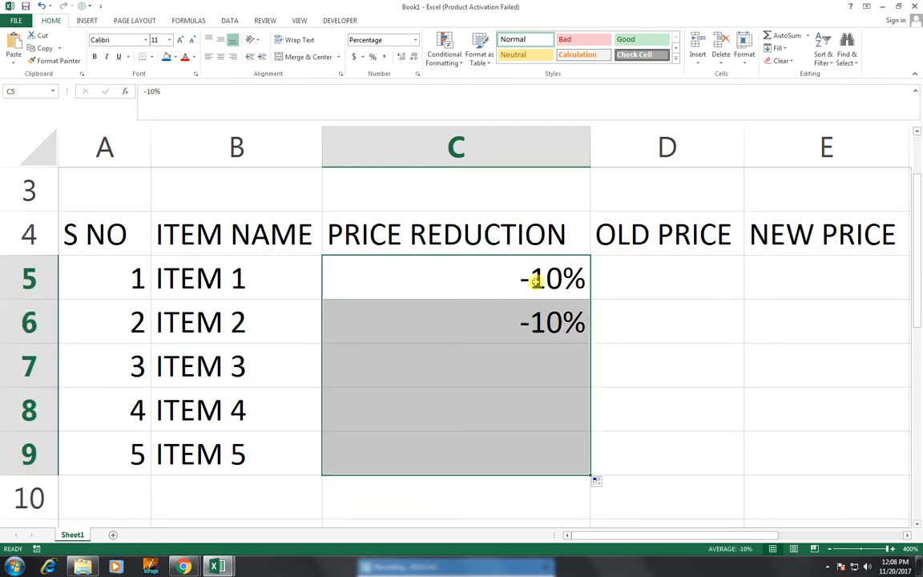
{"action": "left_click", "coordinate": [527, 237]}
{"action": "scroll", "coordinate": [562, 311], "scroll_direction": "up", "scroll_amount": 1}
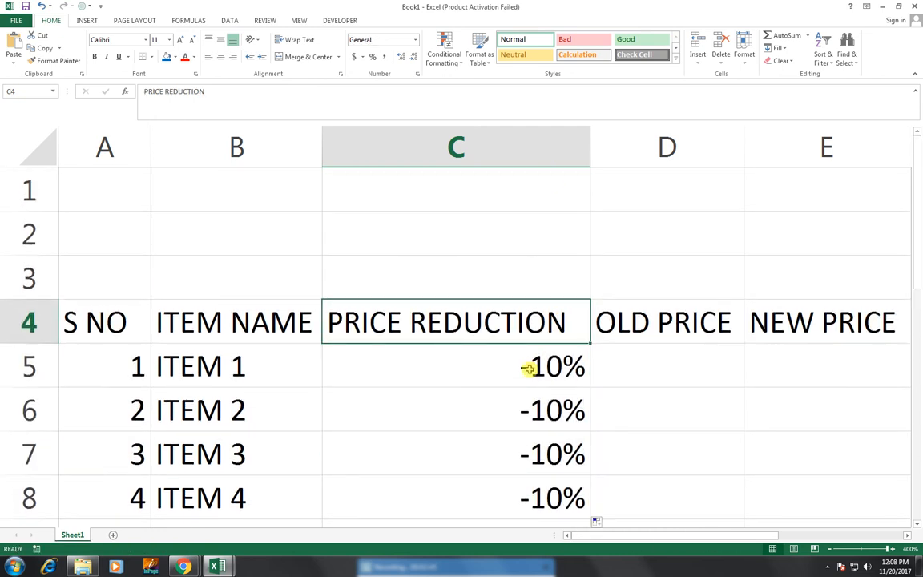
- Center the price reduction percentages in cells C5 through C9
{"action": "left_click_drag", "start_coordinate": [530, 367], "coordinate": [519, 462]}
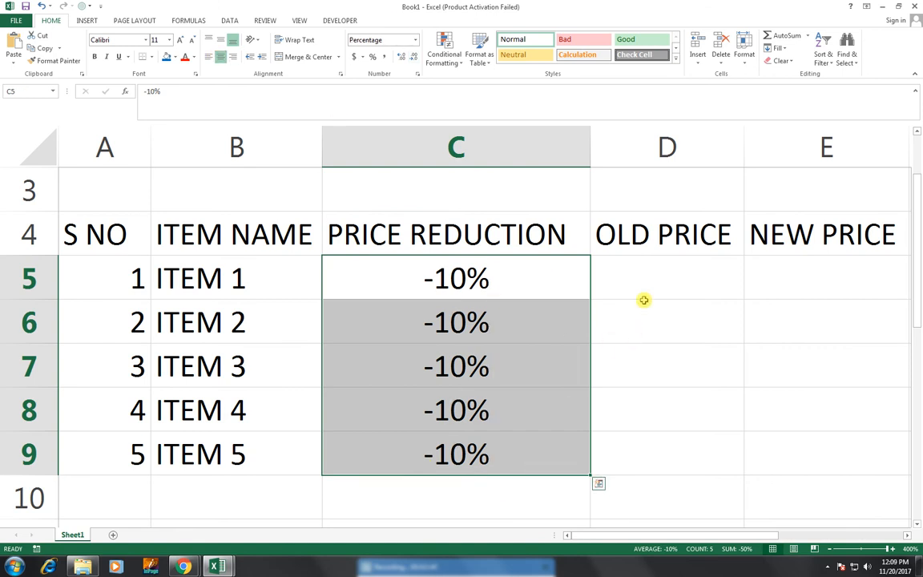
{"action": "scroll", "coordinate": [643, 300], "scroll_direction": "up", "scroll_amount": 1}
- Enter the old prices 50, 40, 35, 45 and 80 in cells D5 through D9
{"action": "left_click", "coordinate": [651, 379]}
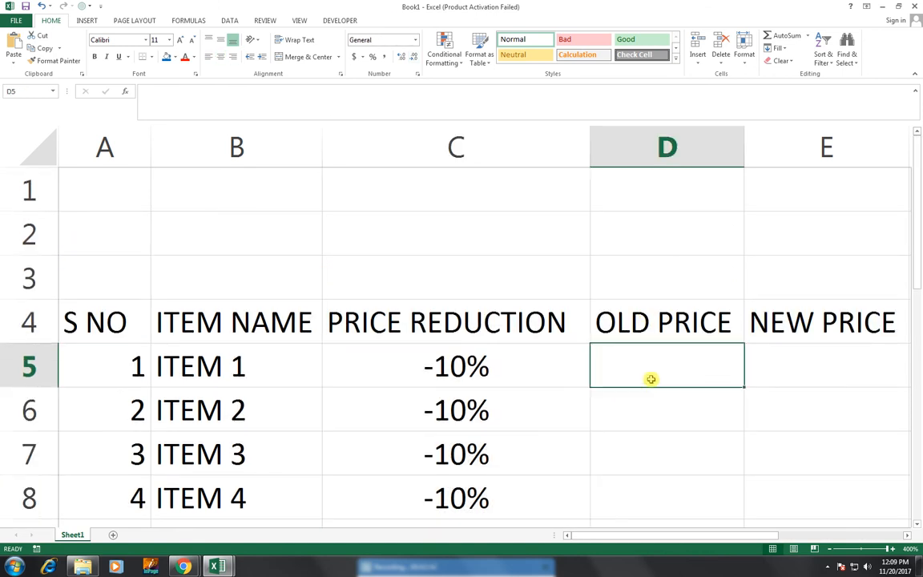
{"action": "type", "text": "50"}
{"action": "key", "text": "Return"}
{"action": "type", "text": "40"}
{"action": "key", "text": "Return"}
{"action": "type", "text": "35"}
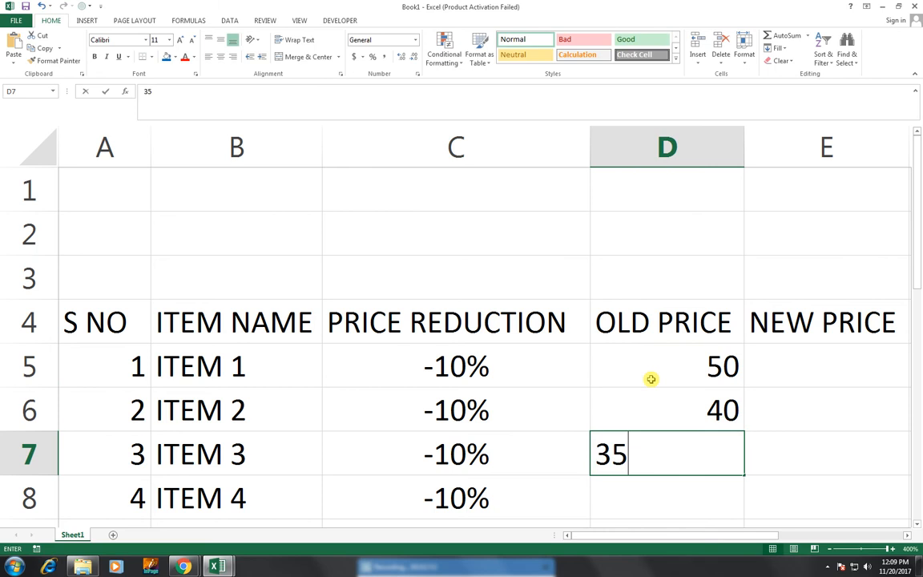
{"action": "key", "text": "Return"}
{"action": "type", "text": "45"}
{"action": "key", "text": "Return"}
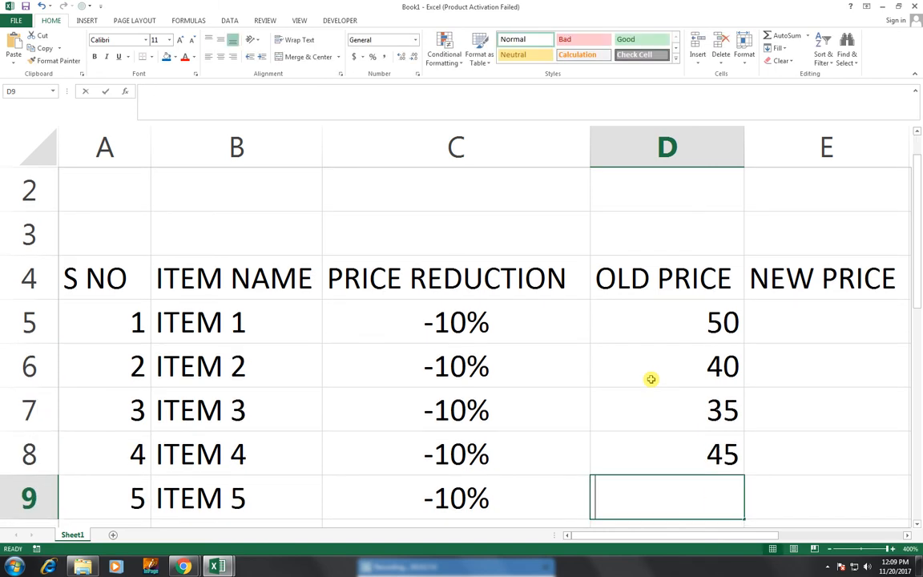
{"action": "type", "text": "80"}
{"action": "key", "text": "ctrl+Return"}
- Enter the new price formula =D5+(D5*C5) in cell E5
{"action": "key", "text": "Right"}
{"action": "key", "text": "Up"}
{"action": "key", "text": "Up"}
{"action": "key", "text": "Up"}
{"action": "key", "text": "Up"}
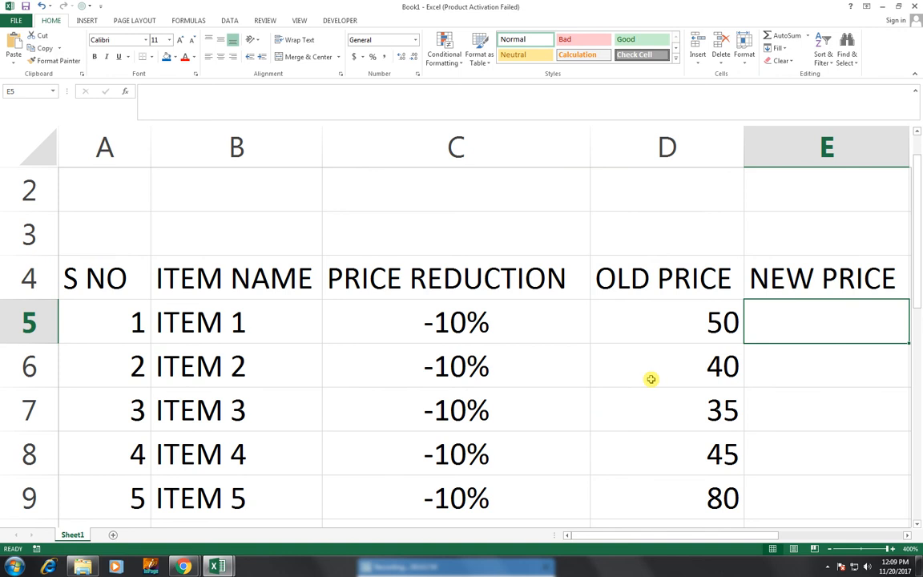
{"action": "scroll", "coordinate": [651, 377], "scroll_direction": "up", "scroll_amount": 1}
{"action": "type", "text": "="}
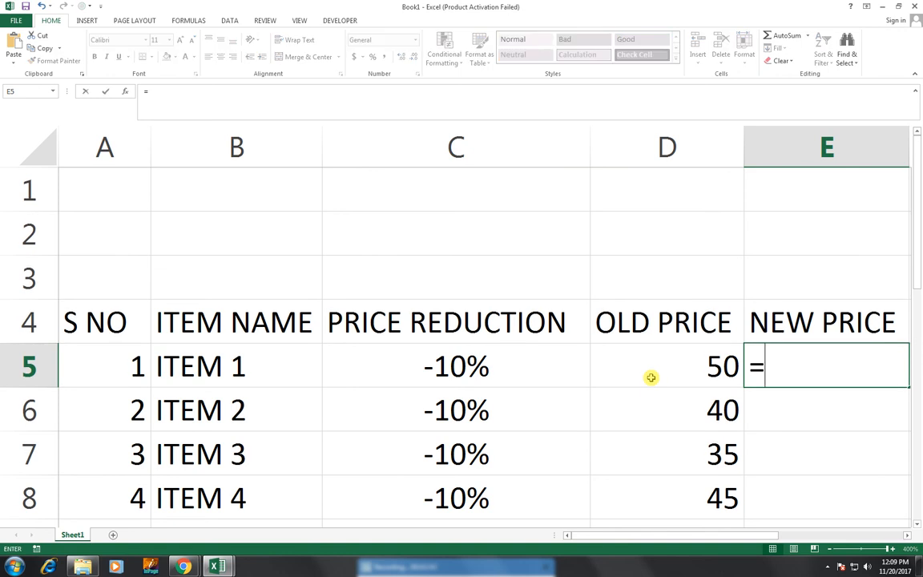
{"action": "left_click", "coordinate": [651, 378]}
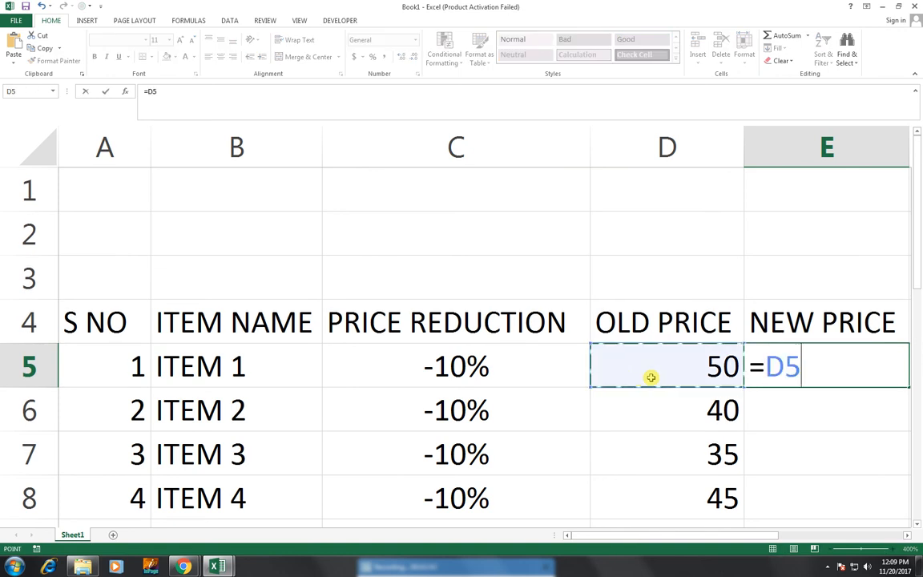
{"action": "type", "text": "+"}
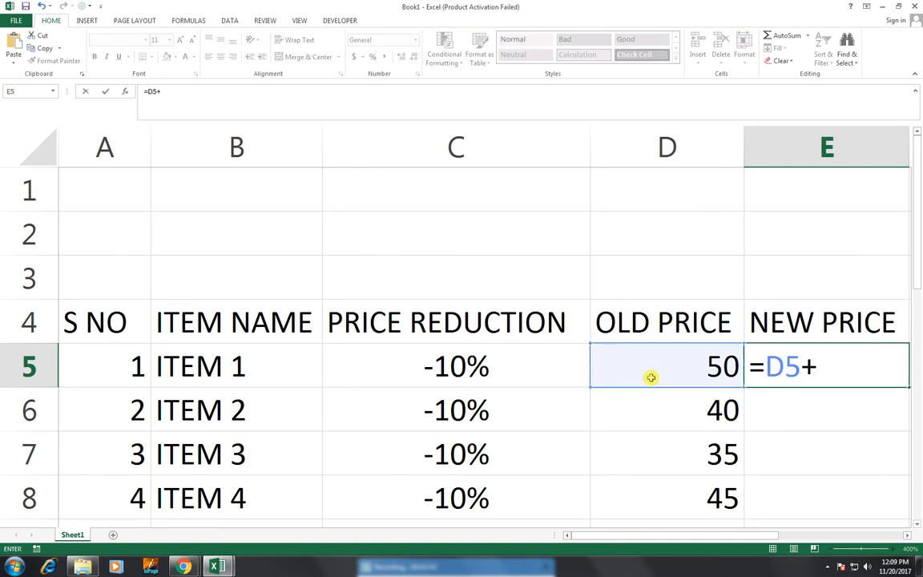
{"action": "type", "text": "("}
{"action": "left_click", "coordinate": [651, 377]}
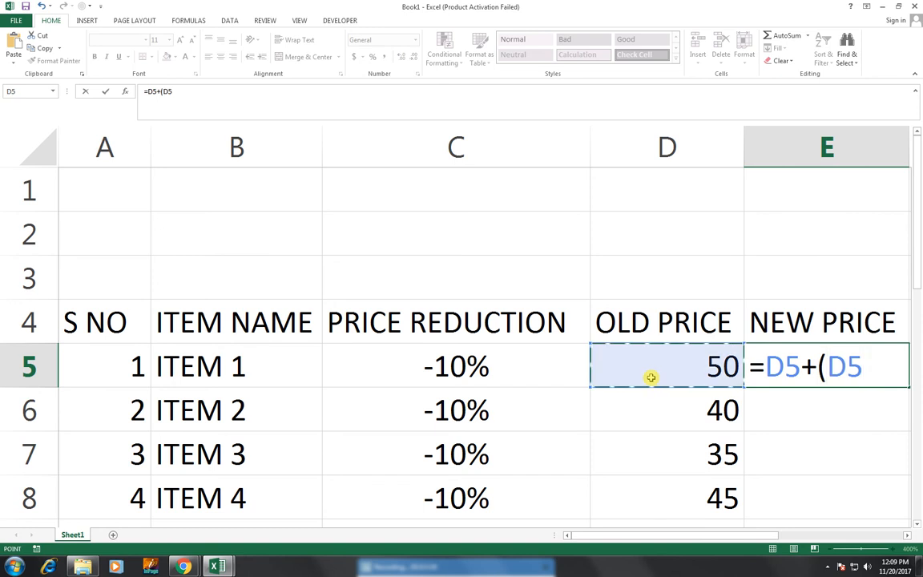
{"action": "type", "text": "*"}
{"action": "key", "text": "Left"}
{"action": "key", "text": "Left"}
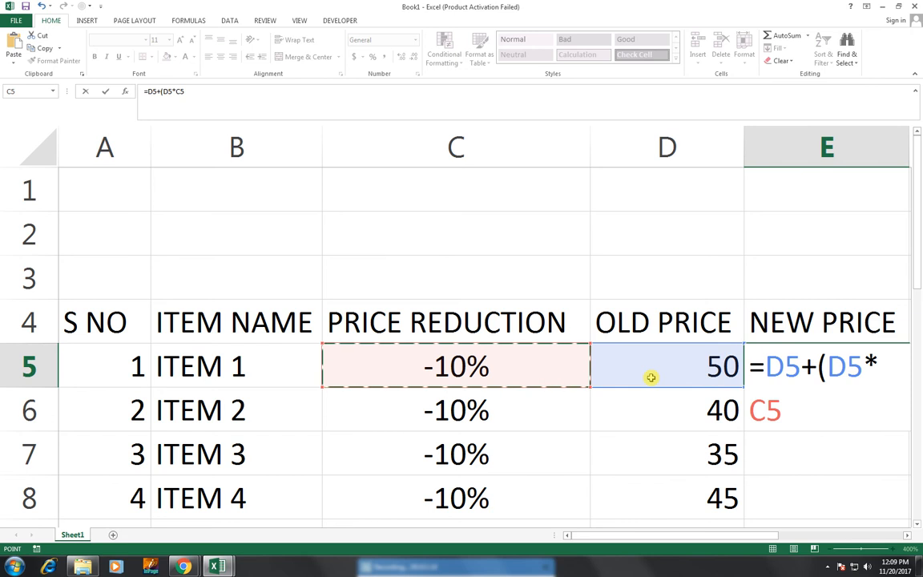
{"action": "type", "text": ")"}
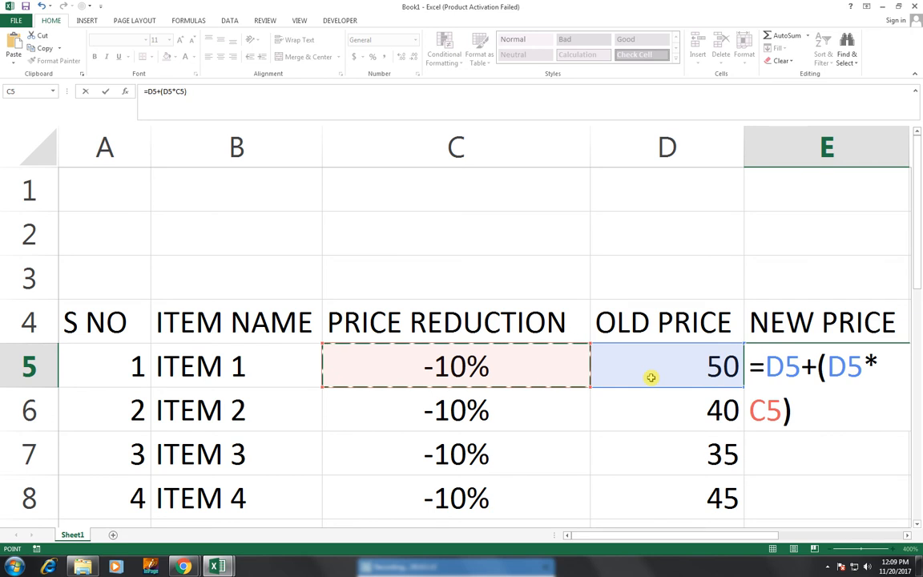
{"action": "key", "text": "Return"}
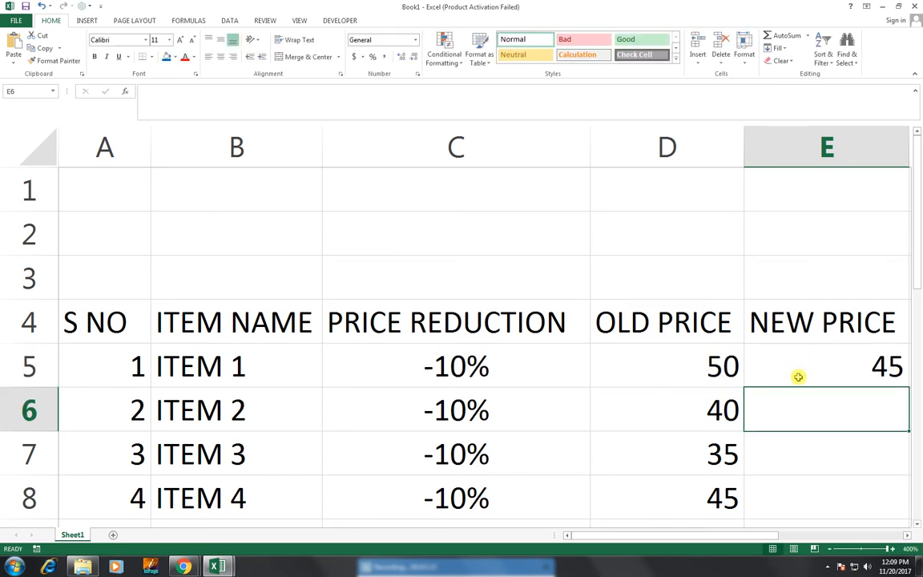
- Copy the new price formula from cell E5 down through cell E9
{"action": "left_click", "coordinate": [836, 356]}
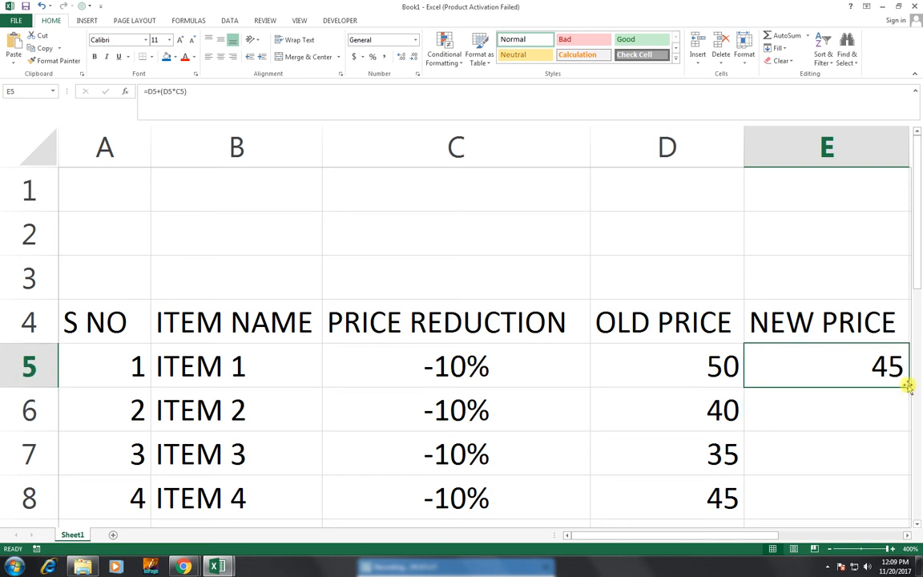
{"action": "left_click_drag", "start_coordinate": [908, 387], "coordinate": [602, 349]}
{"action": "scroll", "coordinate": [602, 349], "scroll_direction": "up", "scroll_amount": 1}
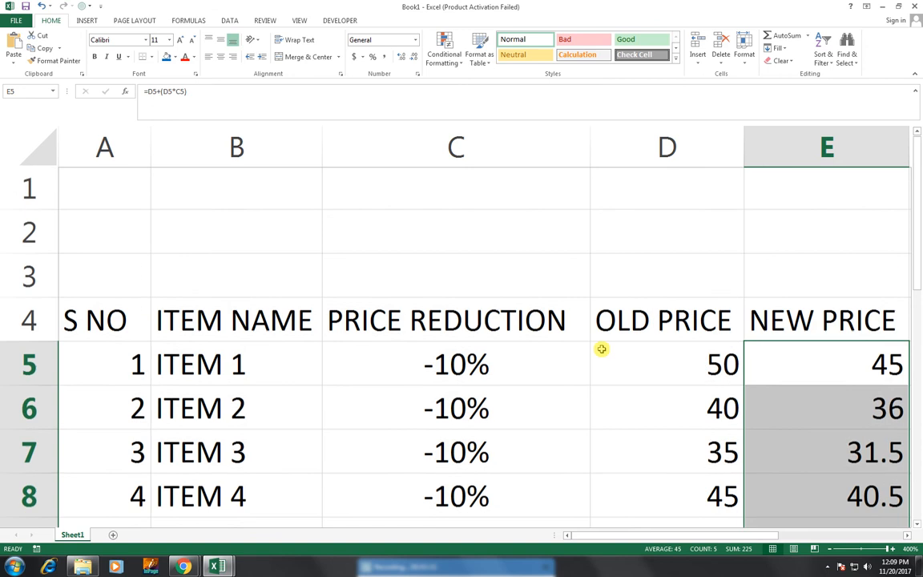
- Give the header cells A4 through E4 a dark blue fill and white text
{"action": "left_click_drag", "start_coordinate": [177, 327], "coordinate": [127, 335]}
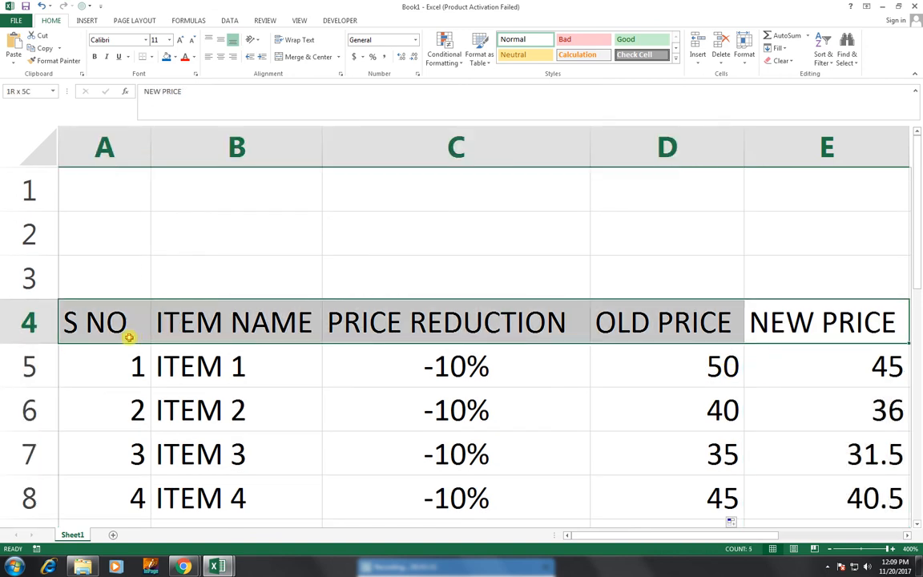
{"action": "left_click", "coordinate": [175, 56]}
{"action": "left_click", "coordinate": [240, 142]}
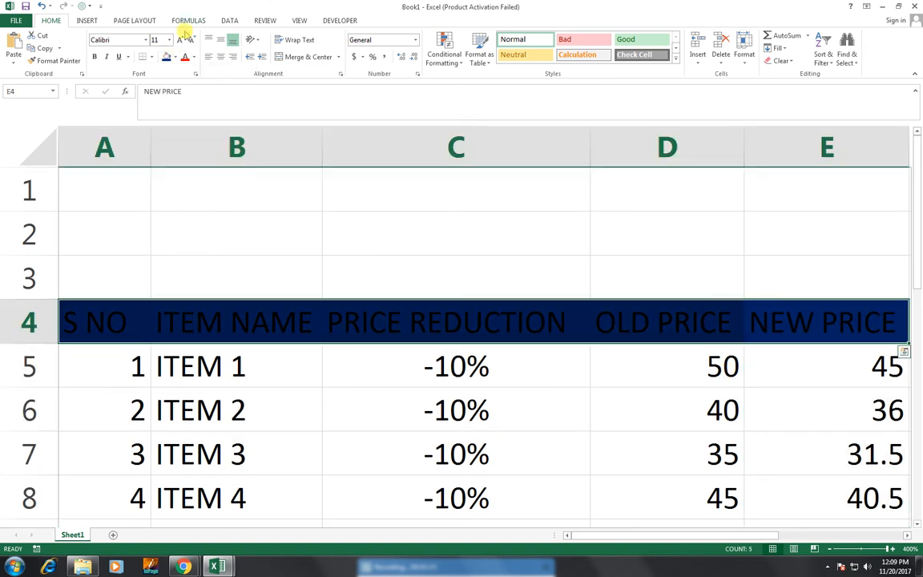
{"action": "left_click", "coordinate": [193, 57]}
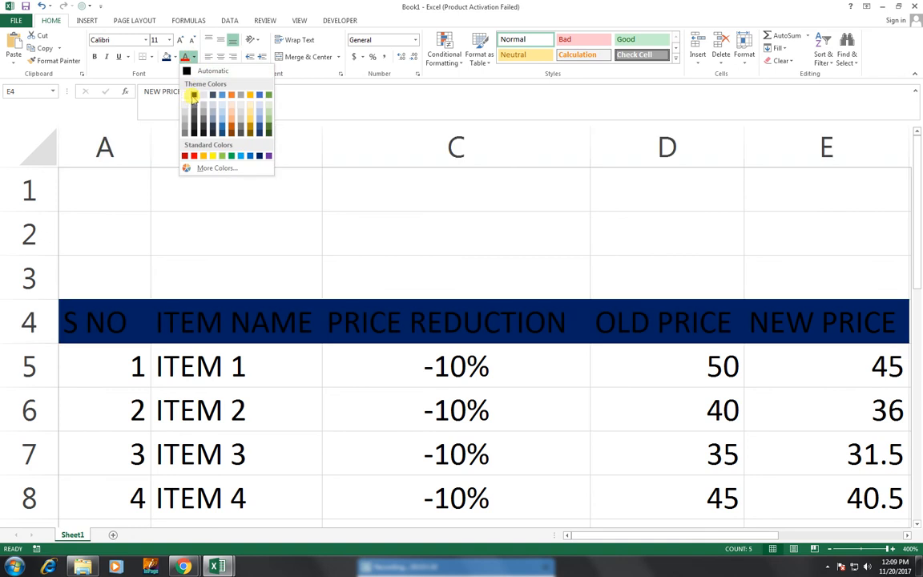
{"action": "left_click", "coordinate": [184, 96]}
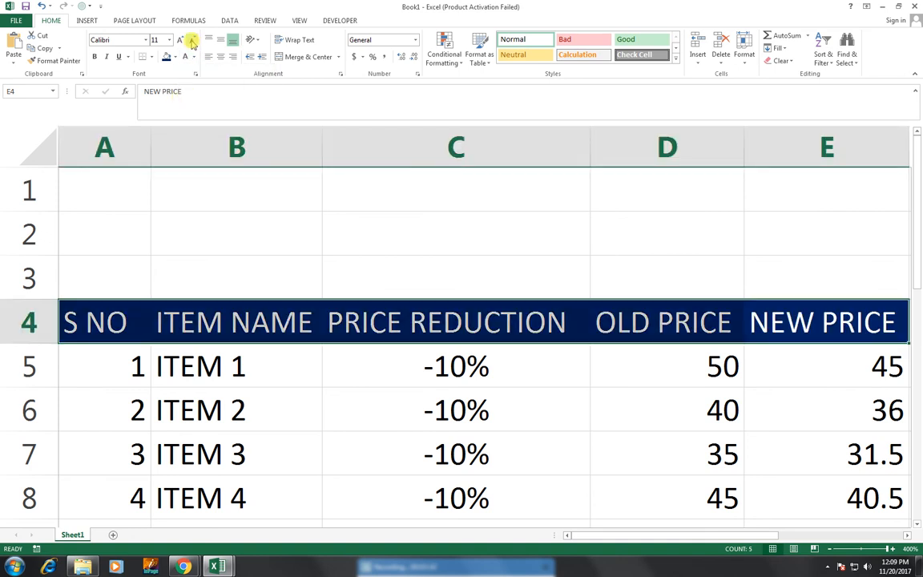
- Reduce the header row's font size to 9 and center its text
{"action": "left_click", "coordinate": [191, 40]}
{"action": "left_click", "coordinate": [191, 39]}
{"action": "left_click", "coordinate": [220, 57]}
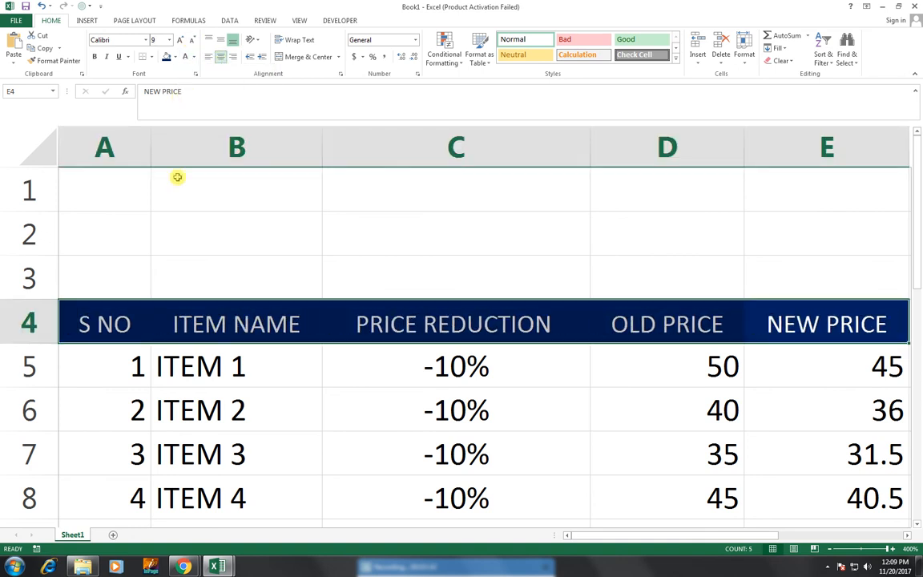
- Insert a blank row at row 2 above the table
{"action": "left_click_drag", "start_coordinate": [152, 194], "coordinate": [817, 269]}
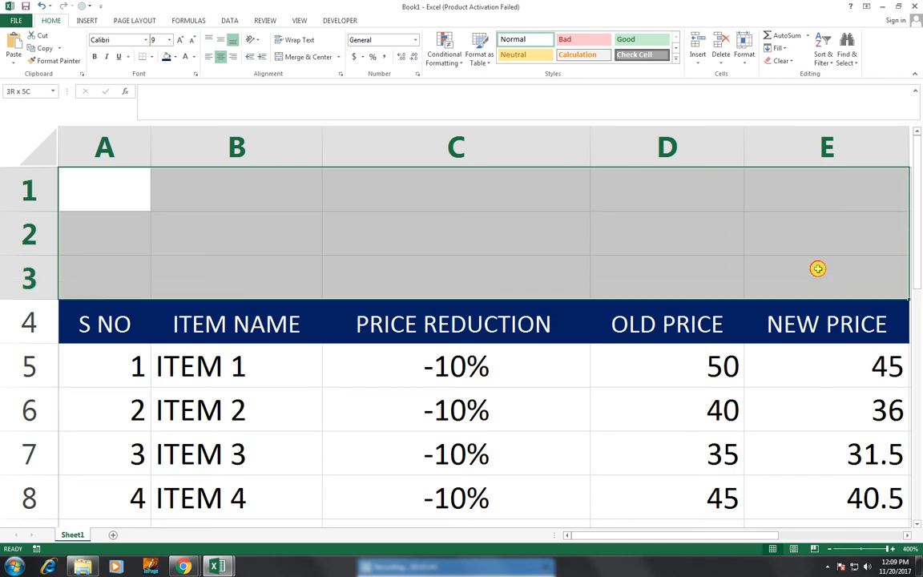
{"action": "left_click", "coordinate": [29, 233]}
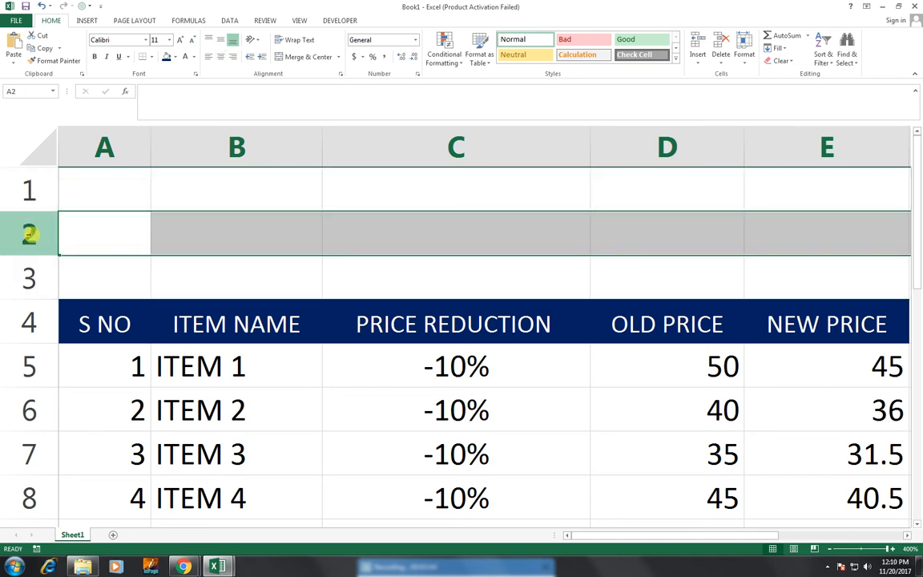
{"action": "key", "text": "ctrl+shift+plus"}
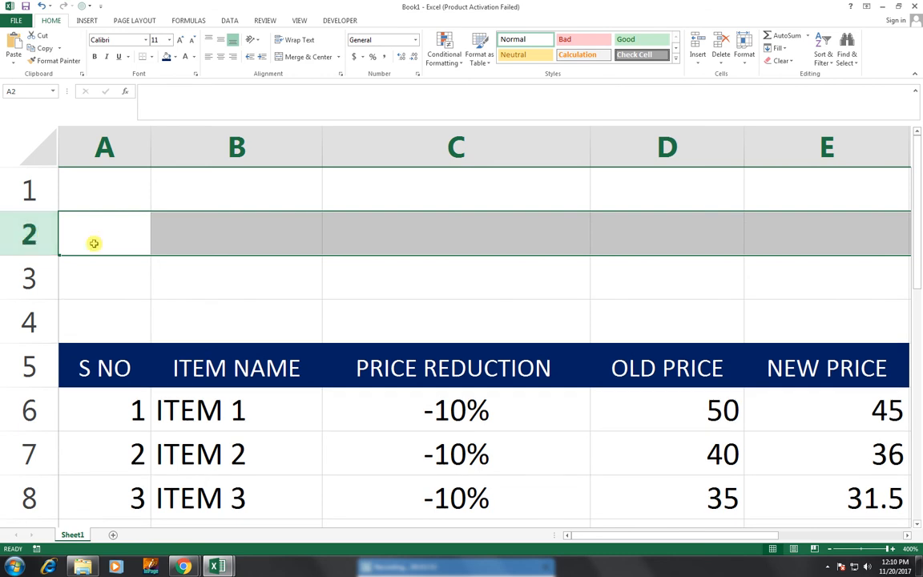
- Merge and center cells A1 through E3 and shrink row 4 to a thin spacer
{"action": "left_click_drag", "start_coordinate": [113, 200], "coordinate": [861, 286]}
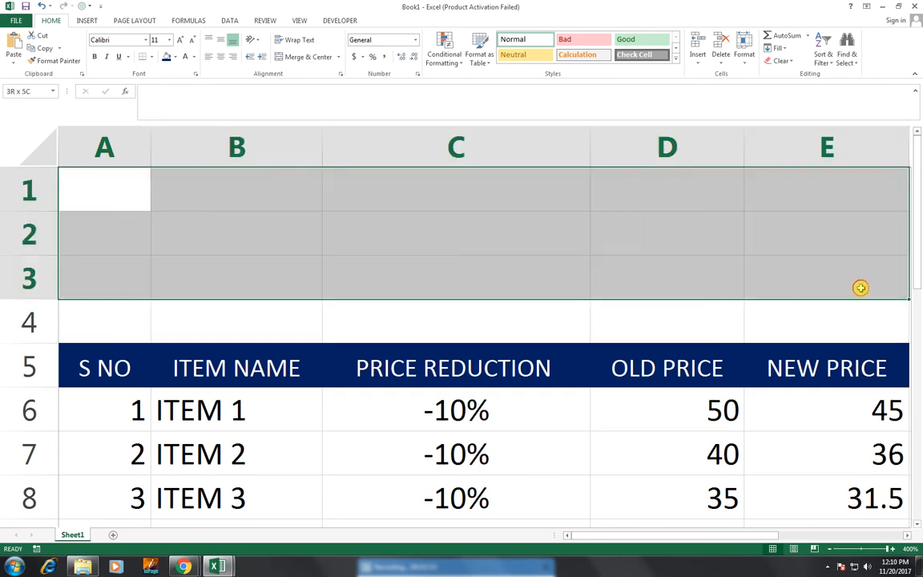
{"action": "left_click", "coordinate": [308, 58]}
{"action": "left_click_drag", "start_coordinate": [41, 345], "coordinate": [80, 314]}
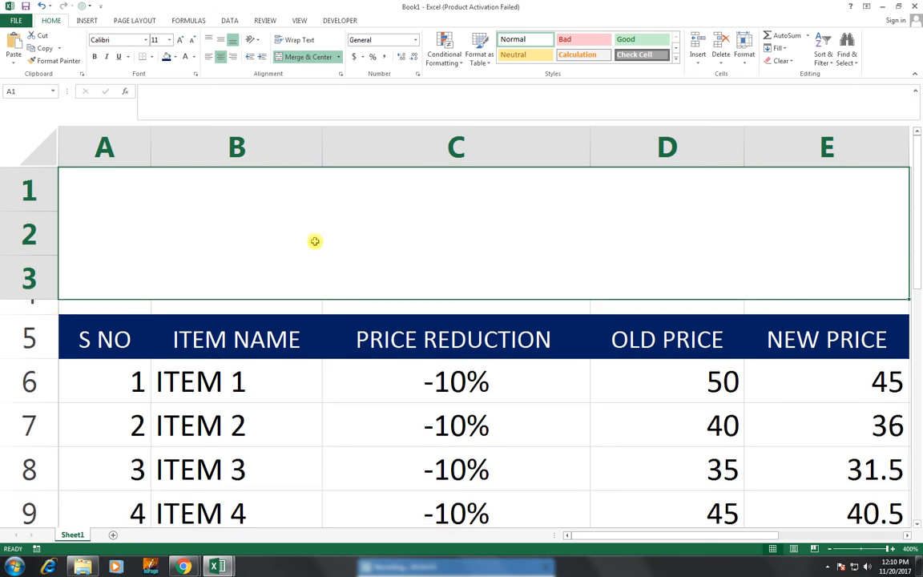
- Enter the title PRICE REDUCTION SHEET in the merged cell above the table
{"action": "type", "text": "PRICE "}
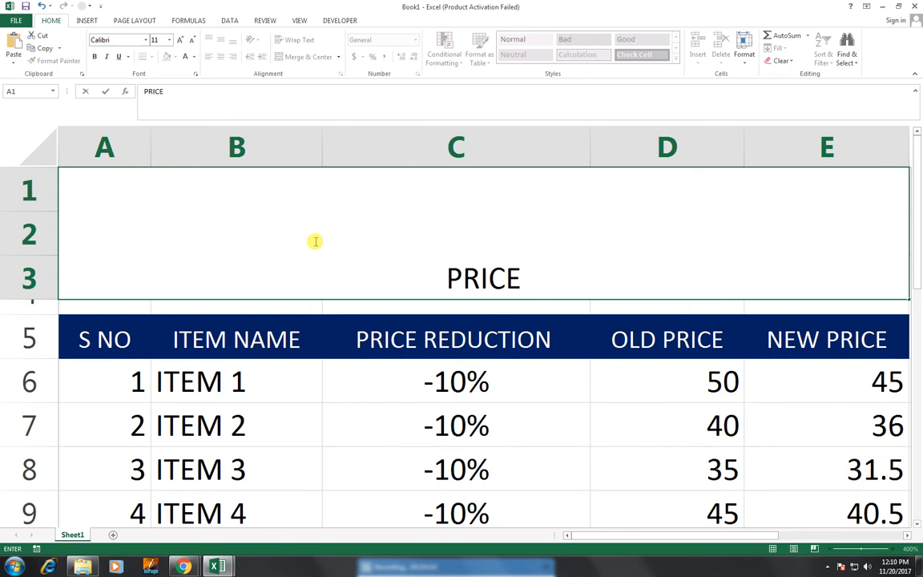
{"action": "type", "text": "RE"}
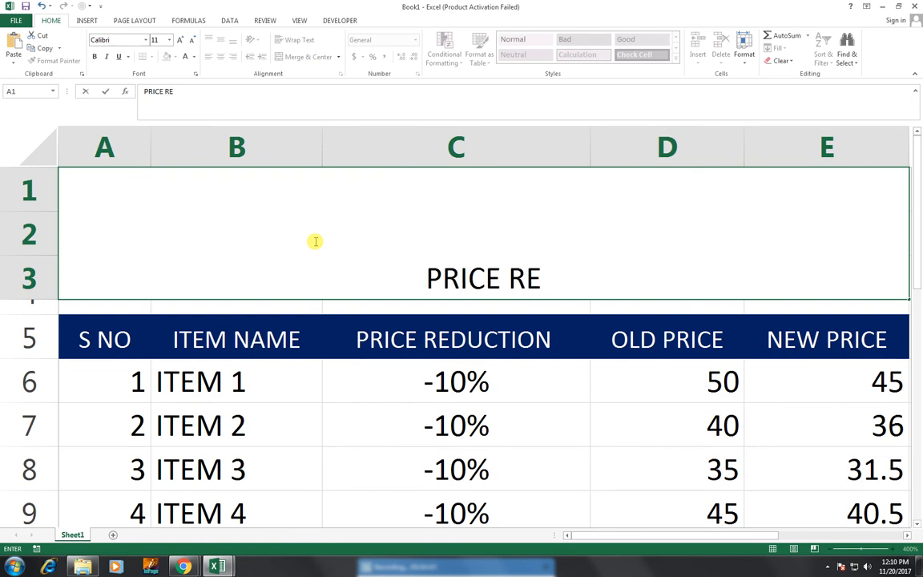
{"action": "type", "text": "DUCTION S"}
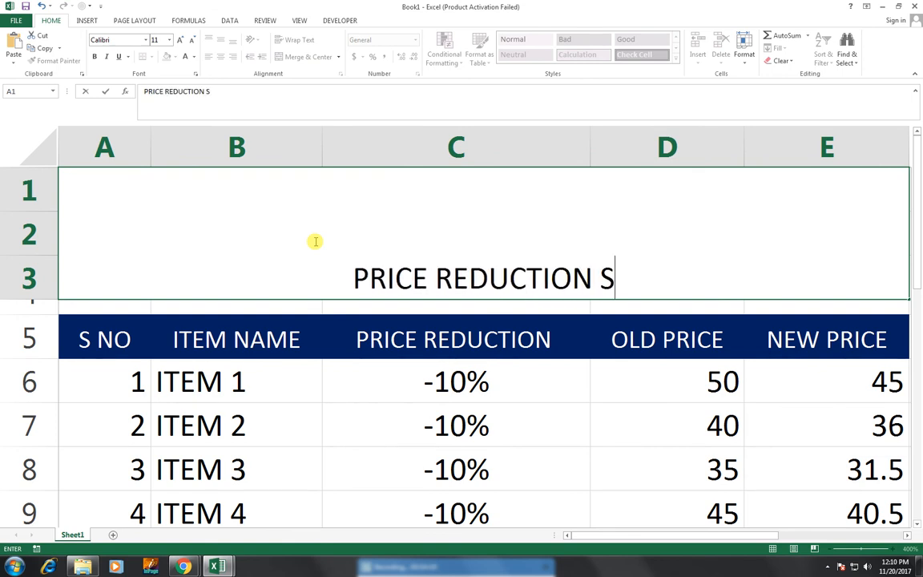
{"action": "type", "text": "HEET"}
{"action": "left_click", "coordinate": [384, 401]}
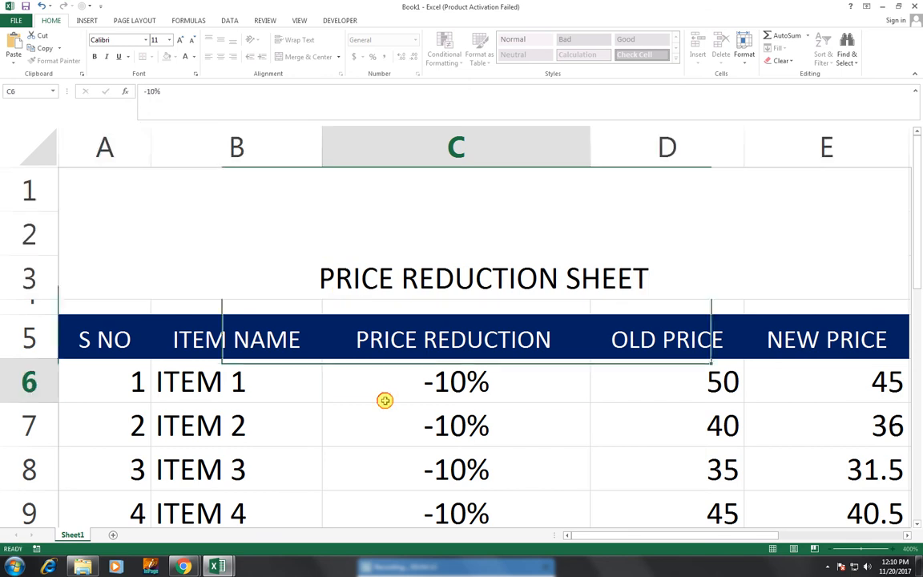
- Center the title vertically in its merged cell and increase its font size to 26
{"action": "left_click", "coordinate": [383, 294]}
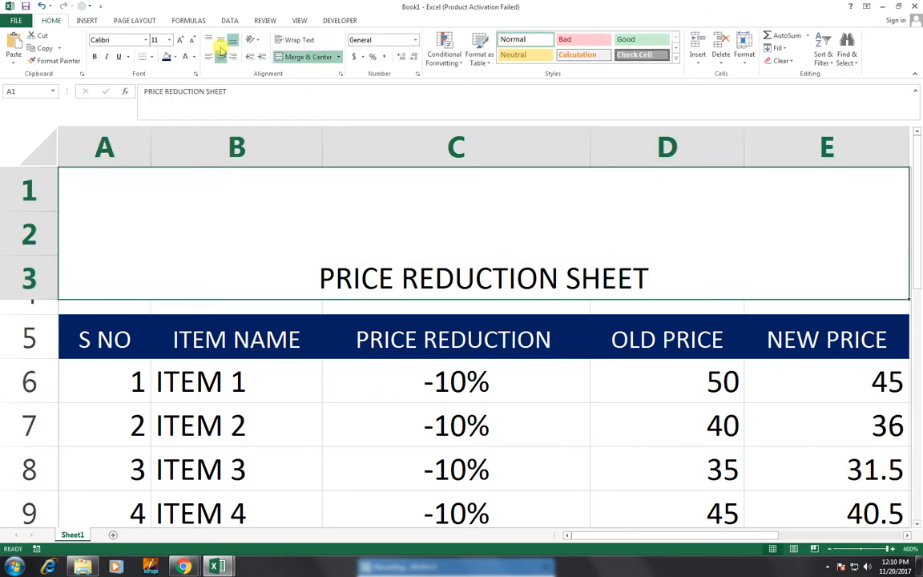
{"action": "left_click", "coordinate": [221, 42]}
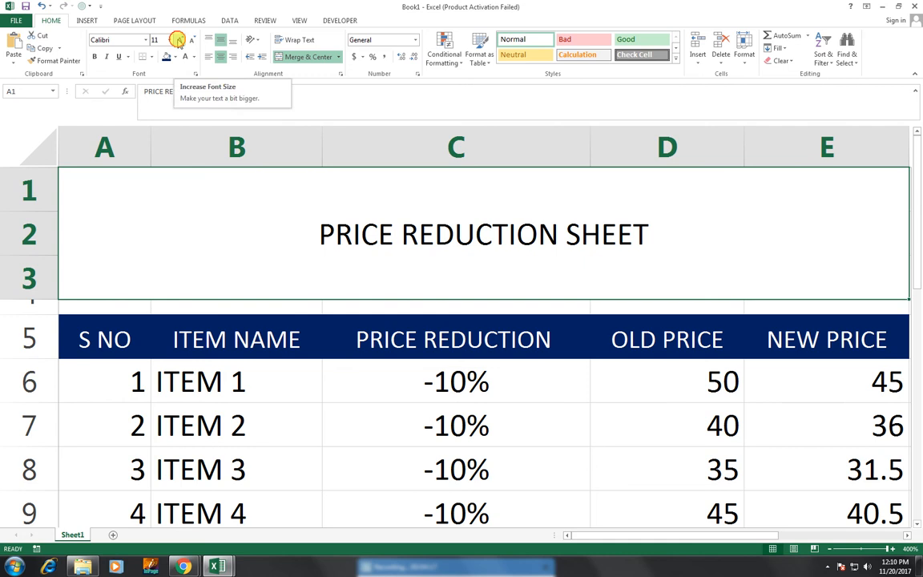
{"action": "left_click", "coordinate": [178, 40]}
{"action": "left_click", "coordinate": [178, 40]}
{"action": "left_click", "coordinate": [178, 40]}
{"action": "left_click", "coordinate": [177, 40]}
{"action": "left_click", "coordinate": [178, 40]}
{"action": "left_click", "coordinate": [178, 40]}
{"action": "left_click", "coordinate": [179, 41]}
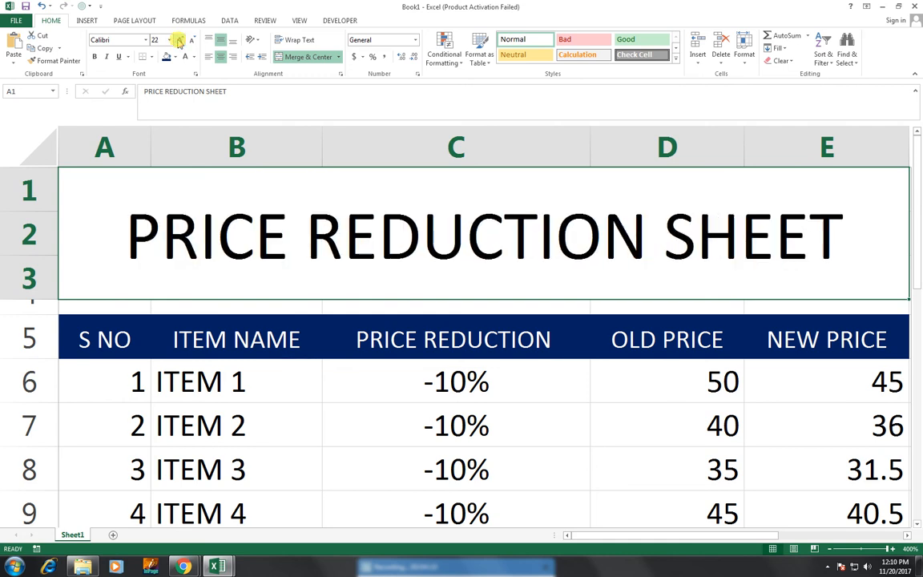
{"action": "left_click", "coordinate": [179, 42]}
- Format the title in bold Arial Narrow and reduce the height of spacer row 4 further
{"action": "left_click", "coordinate": [146, 39]}
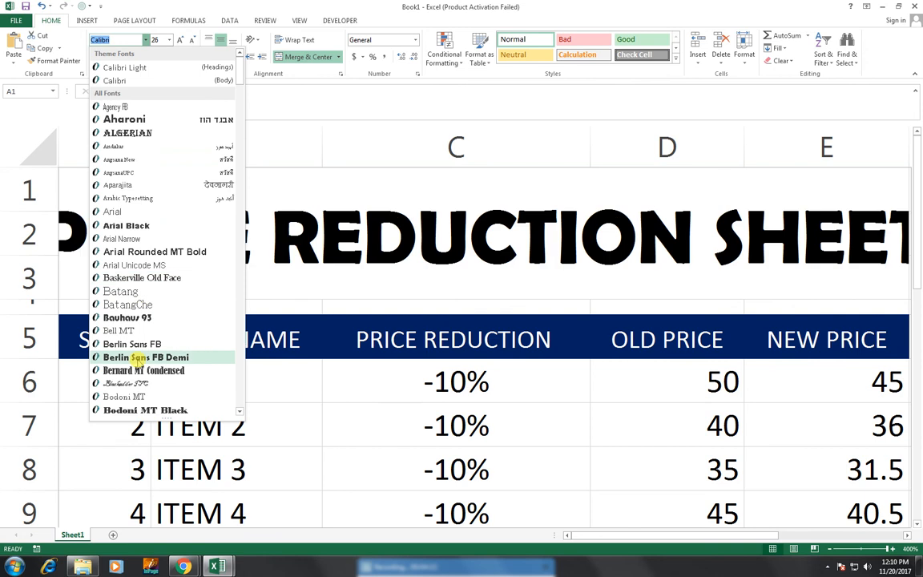
{"action": "left_click", "coordinate": [128, 239]}
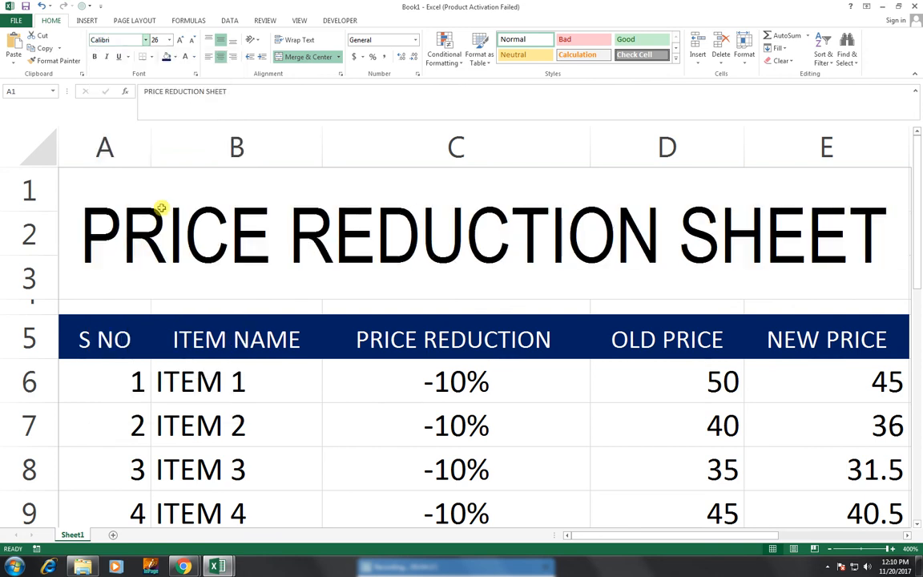
{"action": "left_click", "coordinate": [95, 58]}
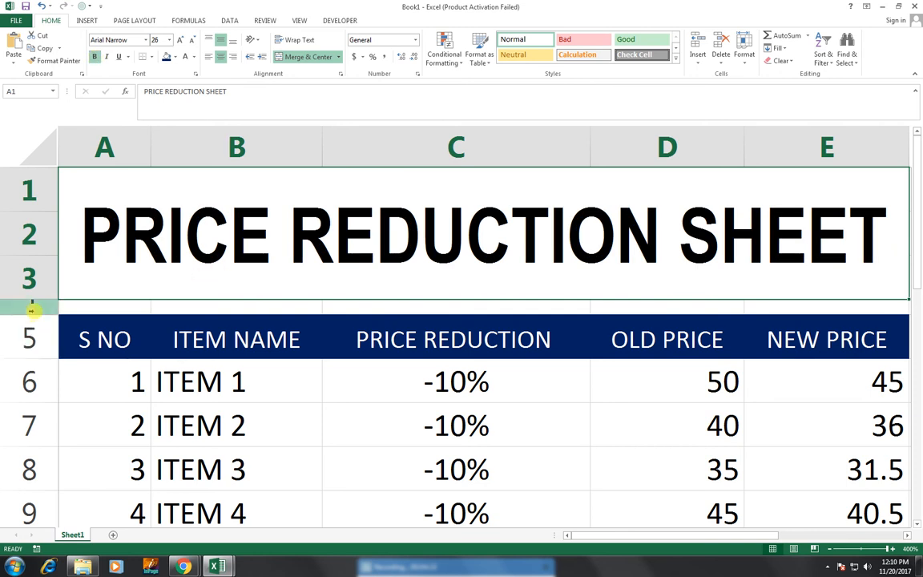
{"action": "left_click_drag", "start_coordinate": [35, 317], "coordinate": [34, 305]}
- Give the merged title cell a black fill and white text
{"action": "left_click", "coordinate": [174, 57]}
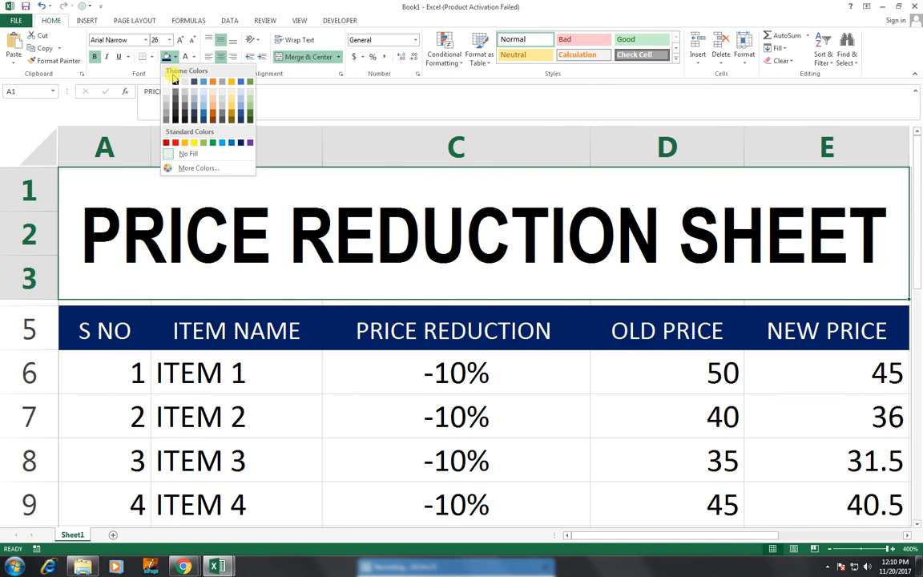
{"action": "left_click", "coordinate": [178, 81]}
{"action": "left_click", "coordinate": [193, 57]}
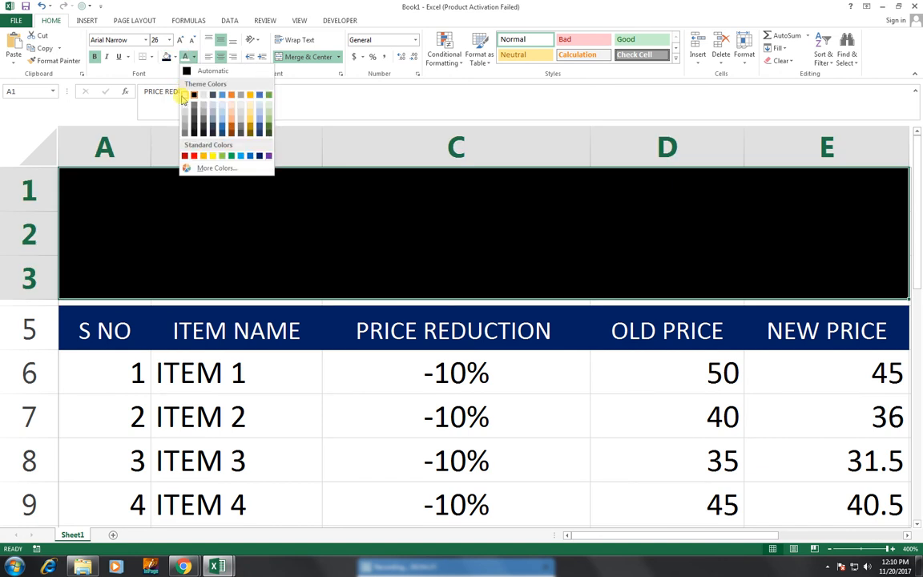
{"action": "left_click", "coordinate": [183, 94]}
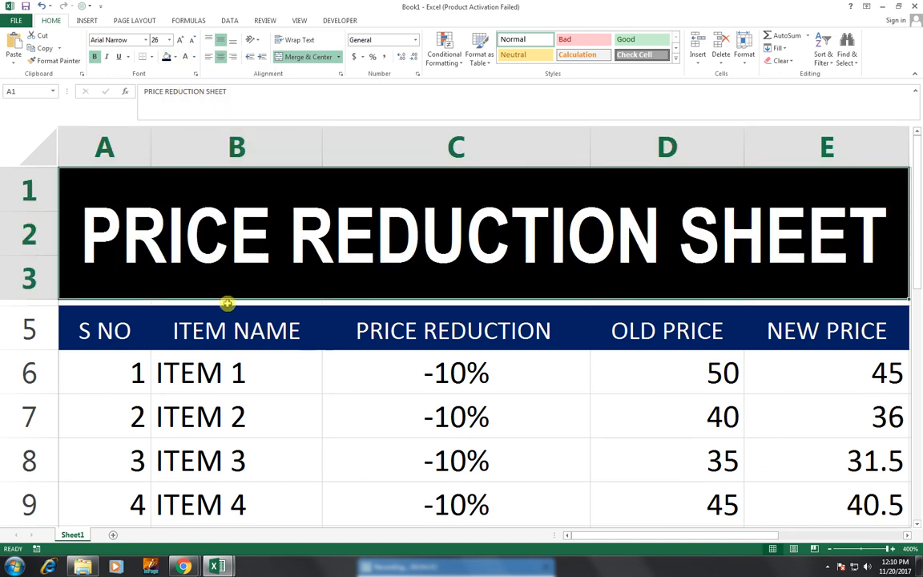
- Center the contents of the item rows in cells A6 through E9
{"action": "left_click_drag", "start_coordinate": [126, 381], "coordinate": [823, 504]}
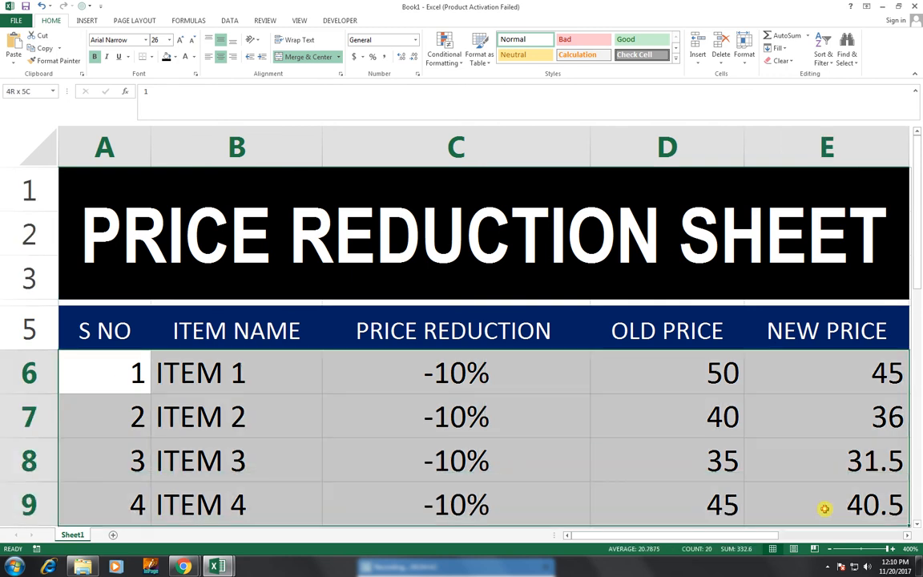
{"action": "left_click", "coordinate": [221, 57]}
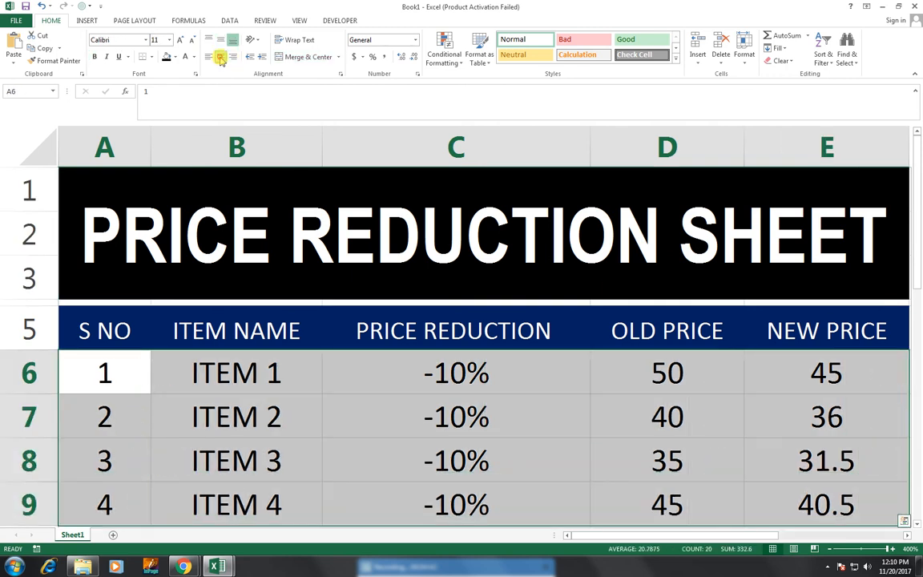
{"action": "left_click", "coordinate": [221, 58]}
{"action": "left_click", "coordinate": [219, 58]}
{"action": "left_click", "coordinate": [115, 387]}
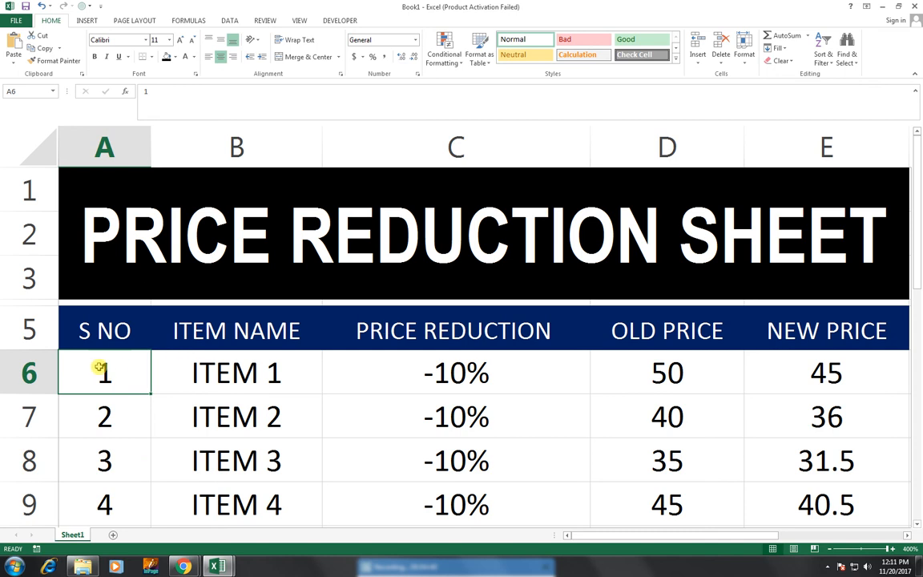